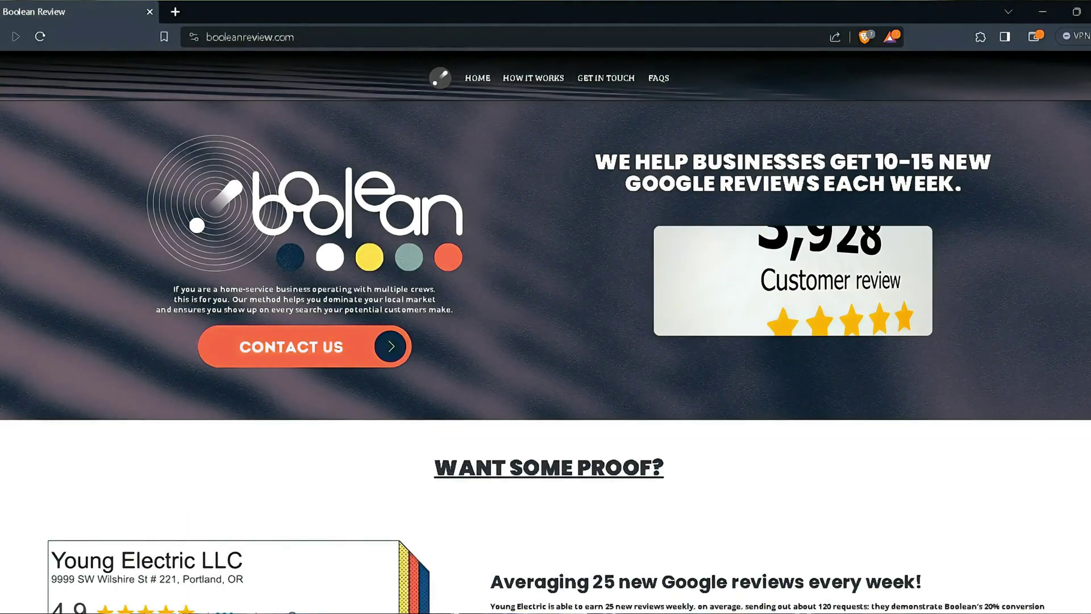
Step: Scroll the Boolean Review homepage down to the Young Electric, Shark Coatings and Webfoot Painting review cards
scroll(546, 329, "down", 5)
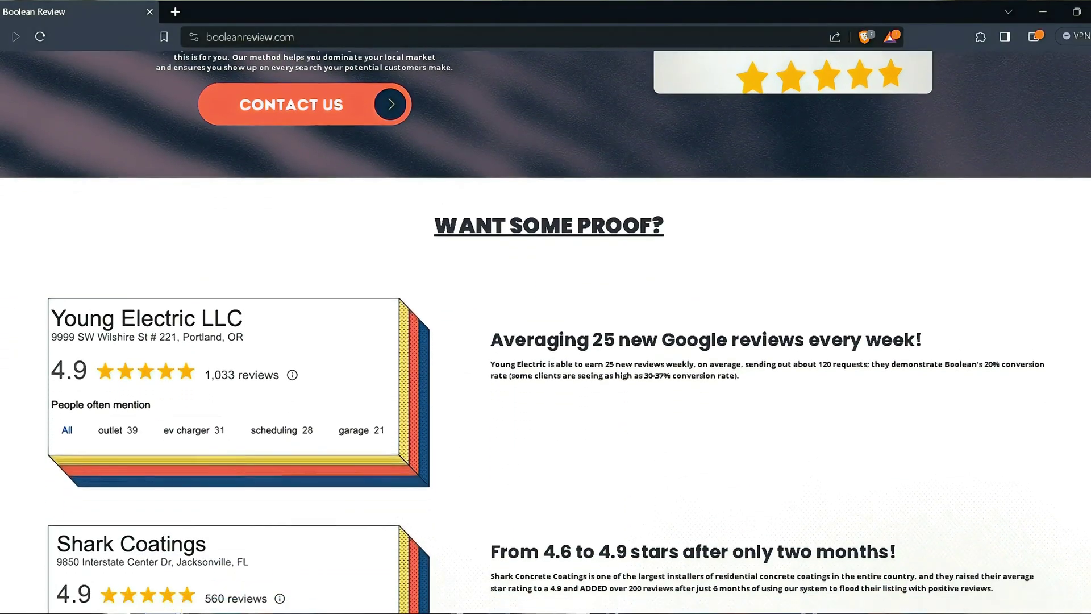
scroll(546, 330, "down", 6)
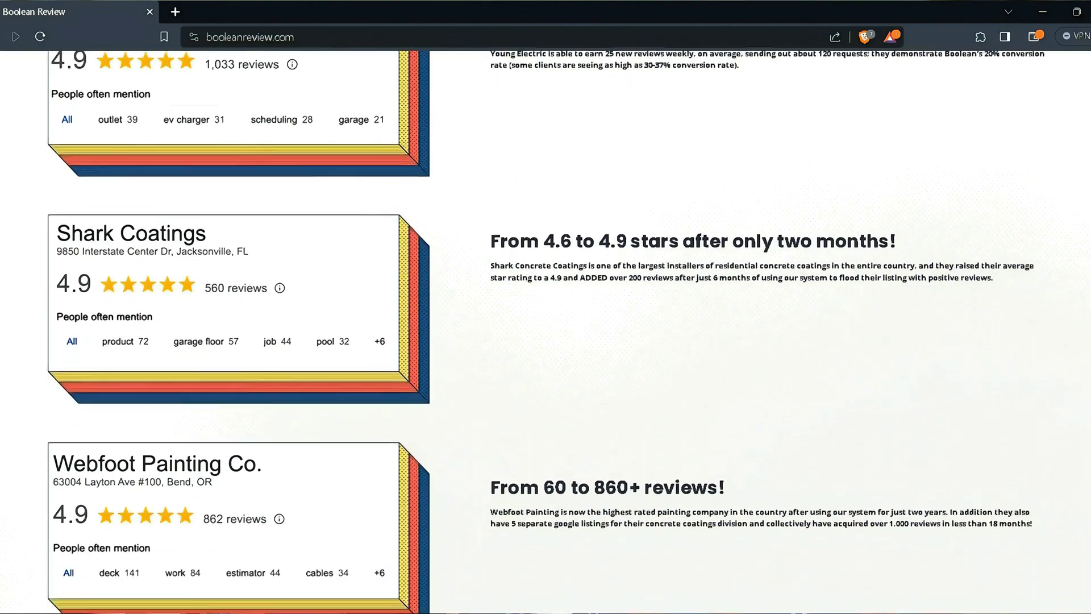
scroll(545, 330, "down", 8)
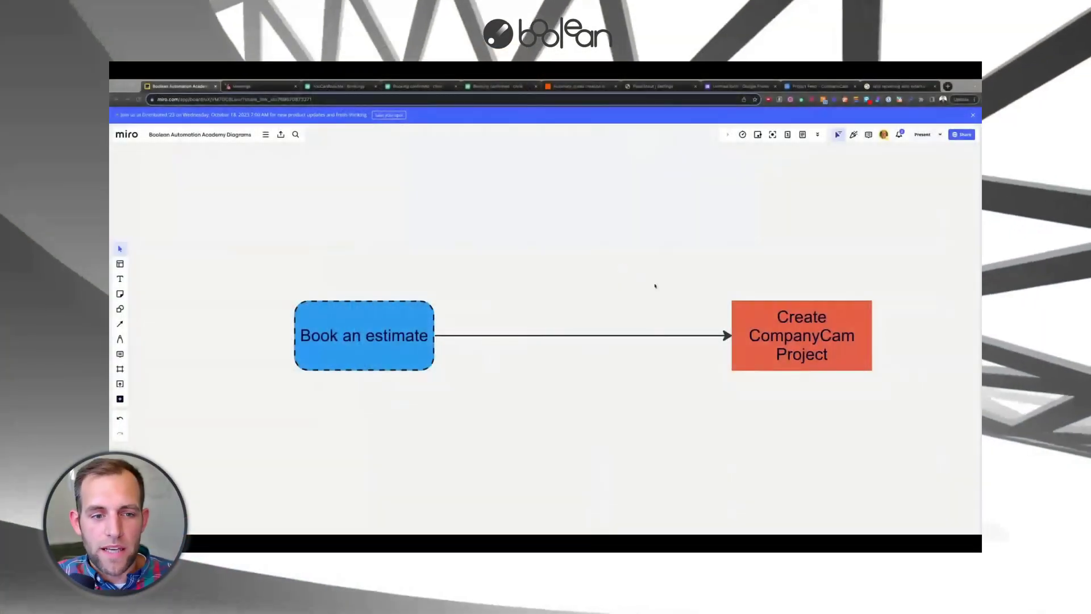
Step: Pan and zoom the Miro board so all five boxes, Book an estimate through Create new Deal, show
left_click_drag(652, 285, 602, 280)
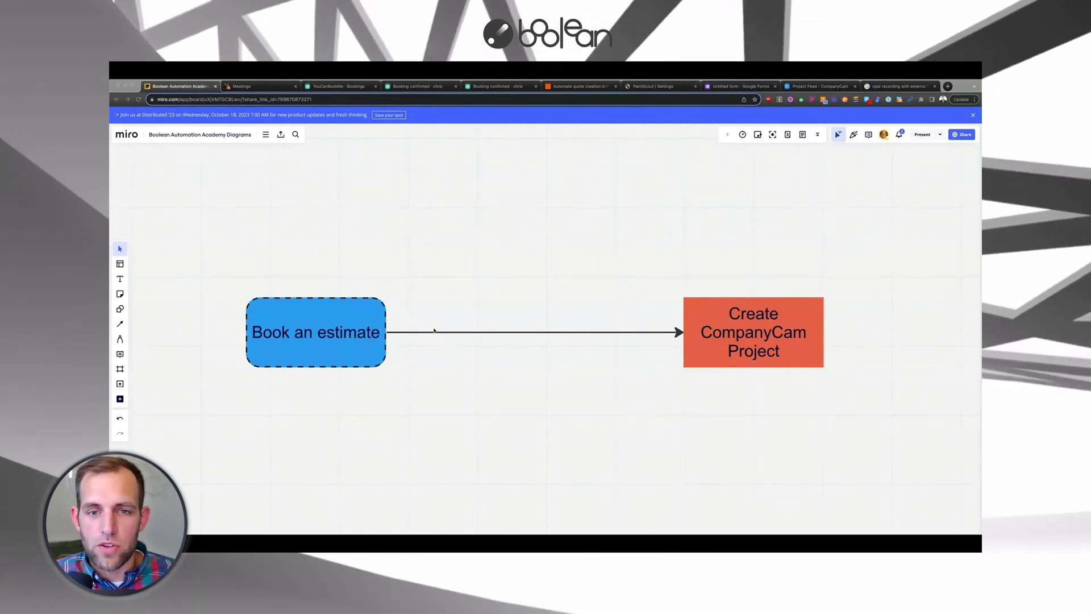
scroll(440, 224, "up", 10)
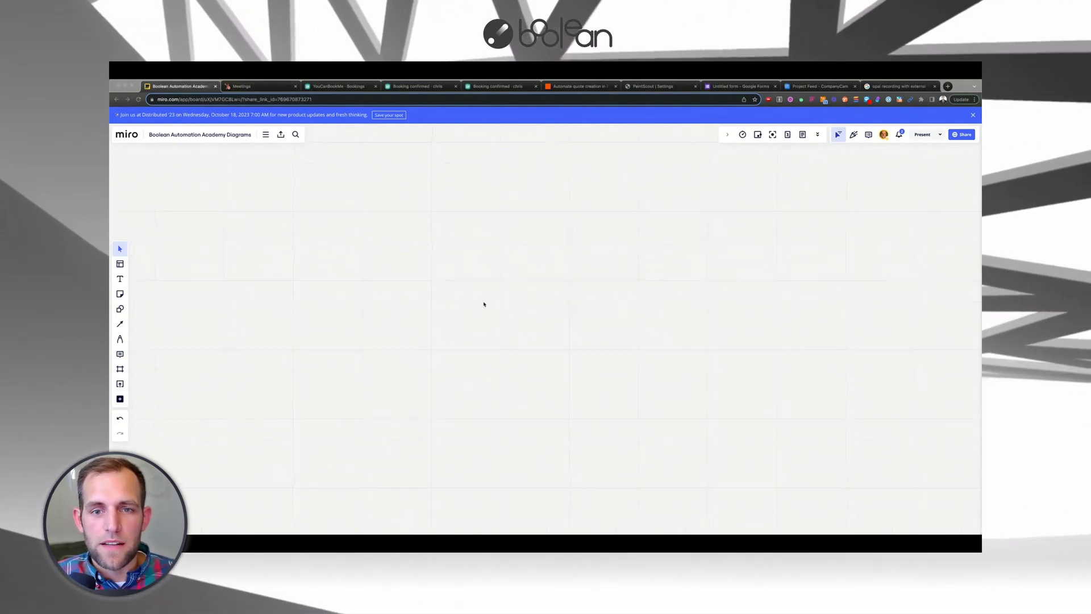
scroll(500, 460, "up", 5)
scroll(500, 460, "right", 5)
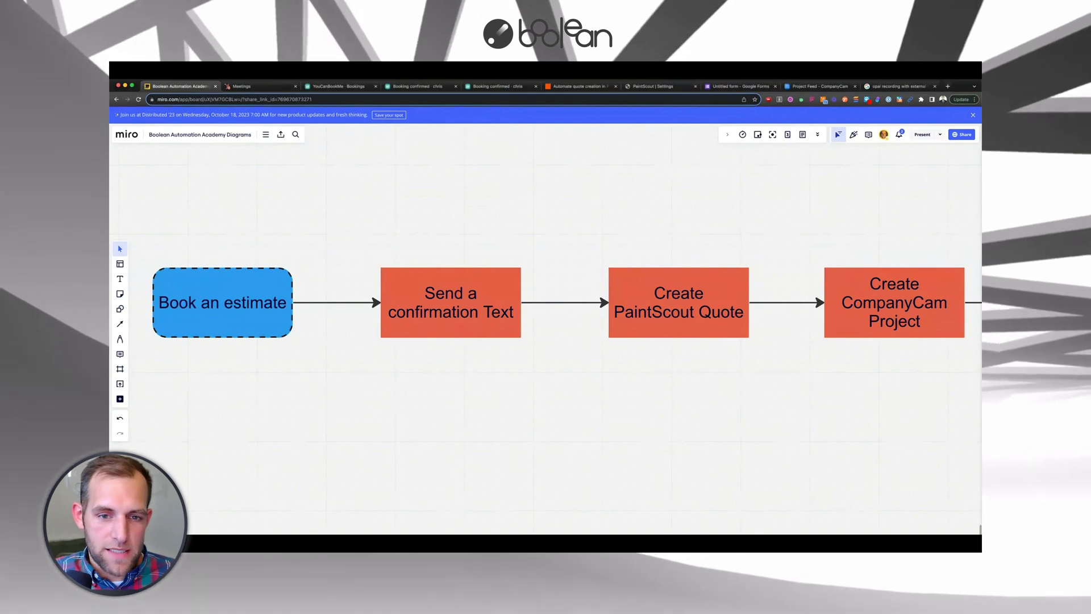
scroll(863, 493, "down", 3)
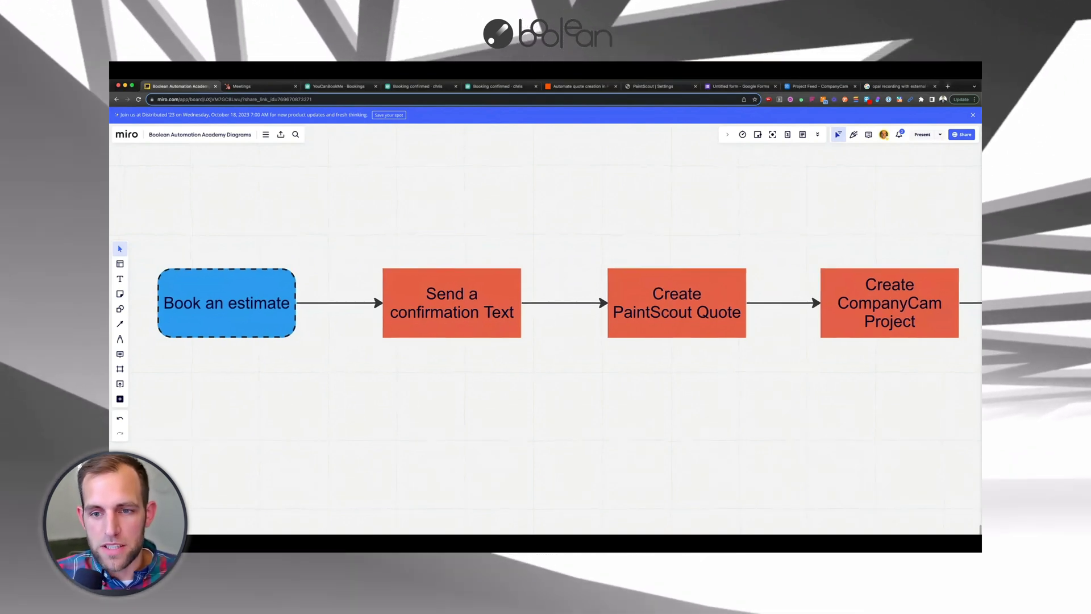
left_click_drag(816, 443, 687, 448)
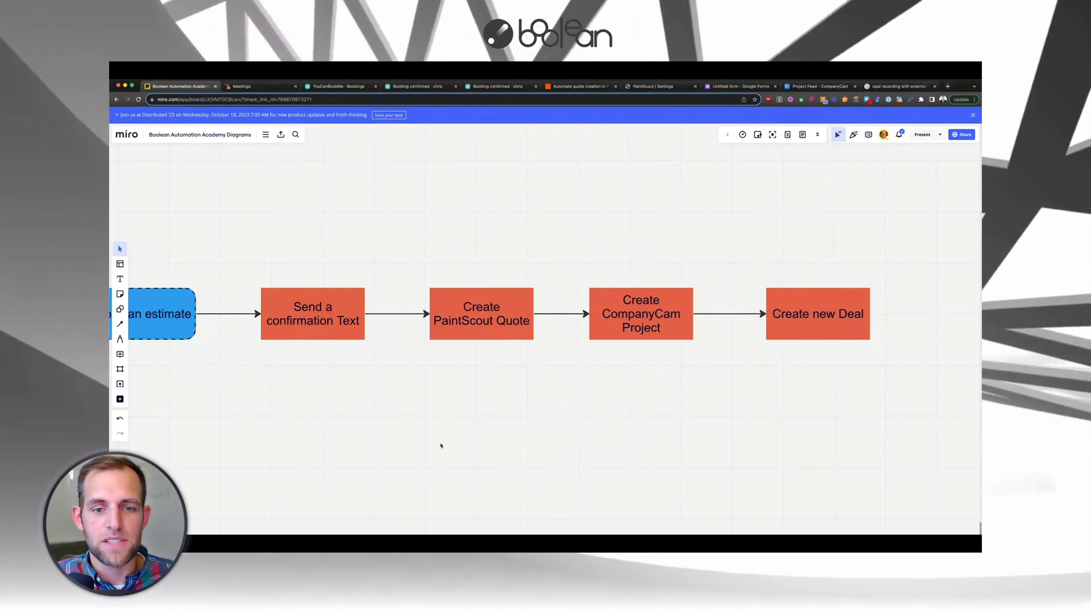
left_click_drag(441, 445, 498, 443)
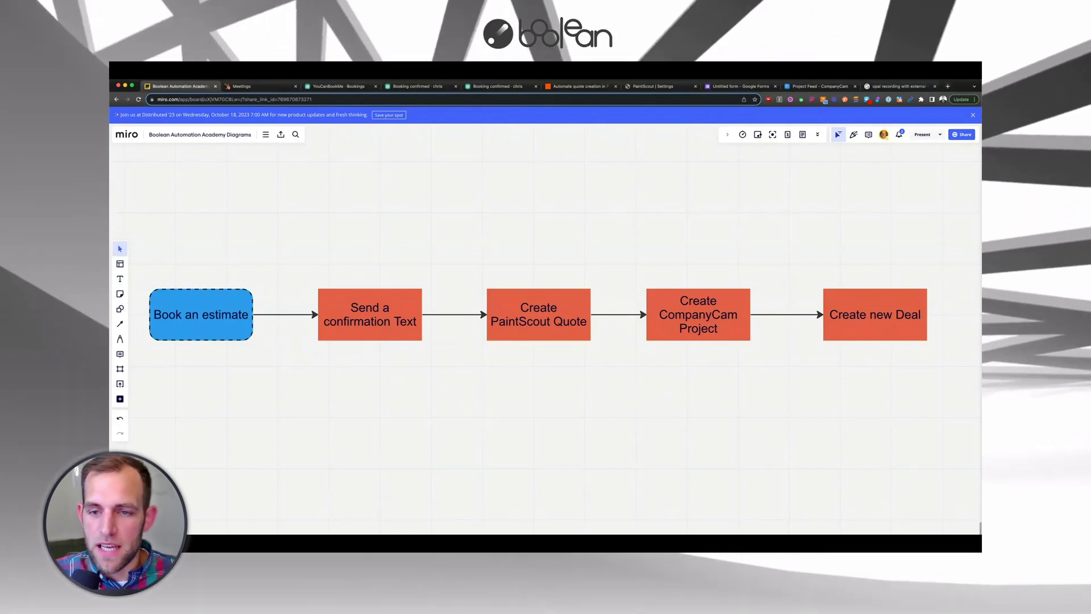
Step: Zoom out and scroll around the Miro board to survey the full automation process overview
scroll(571, 408, "down", 2)
scroll(571, 408, "up", 10)
scroll(571, 408, "left", 5)
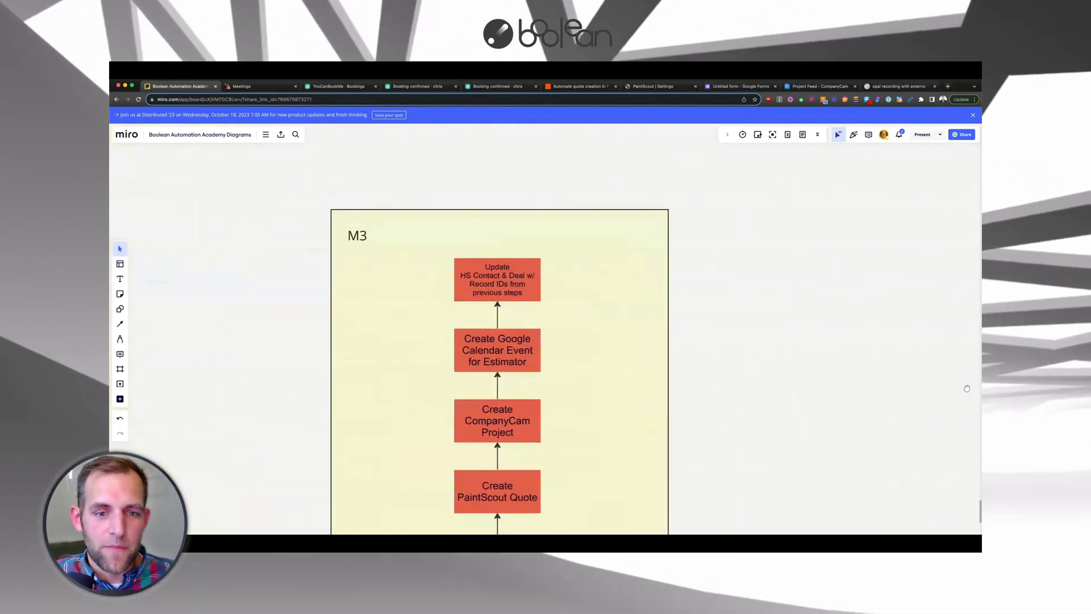
scroll(440, 281, "down", 2)
scroll(440, 280, "right", 2)
scroll(440, 281, "up", 5)
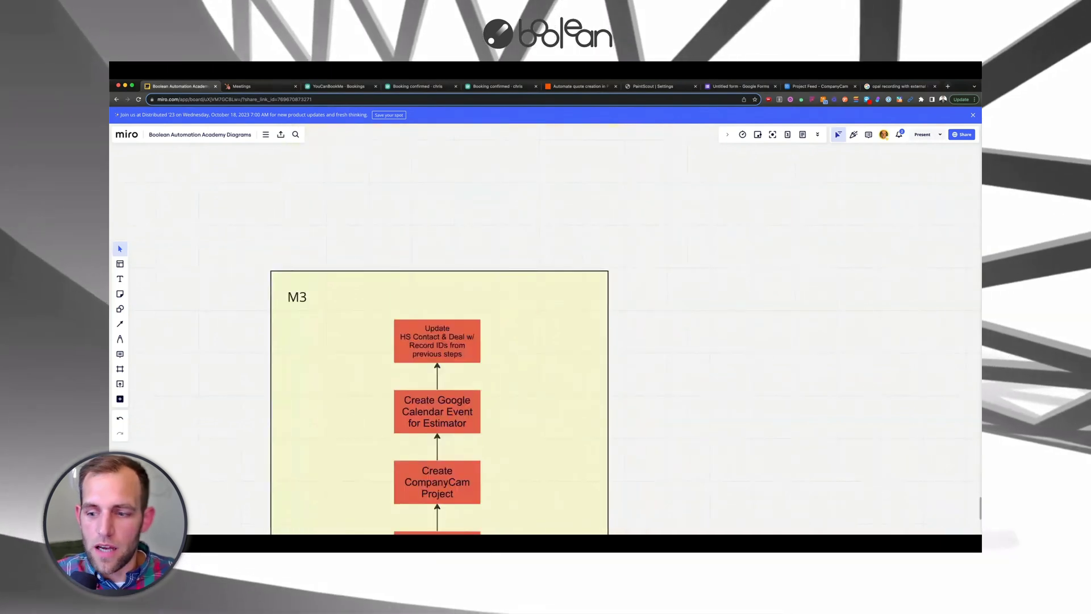
scroll(670, 290, "down", 1)
scroll(670, 289, "up", 10)
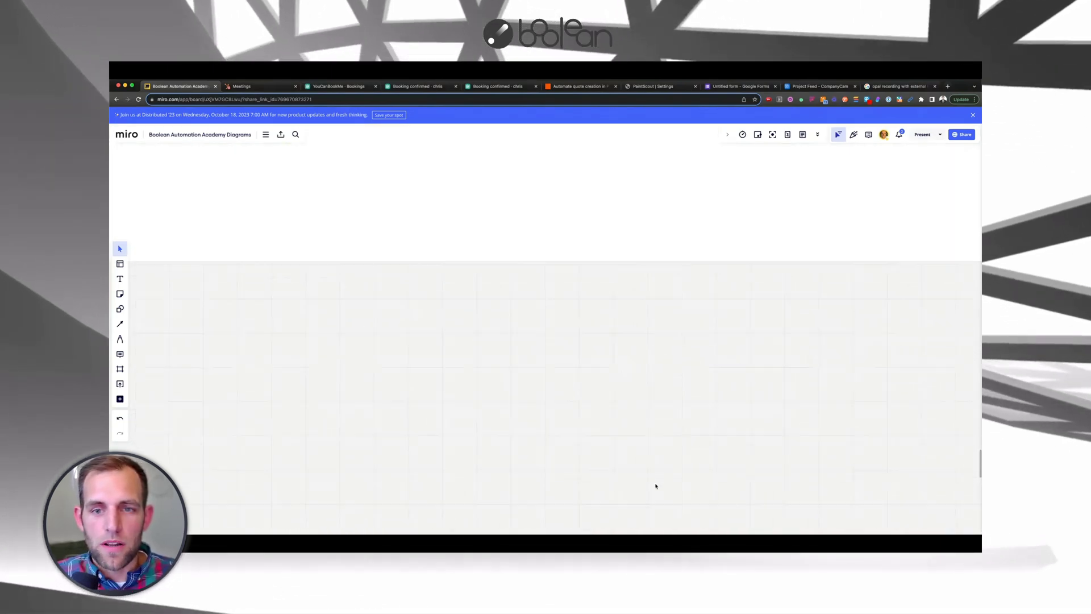
scroll(714, 435, "up", 10)
scroll(843, 461, "left", 3)
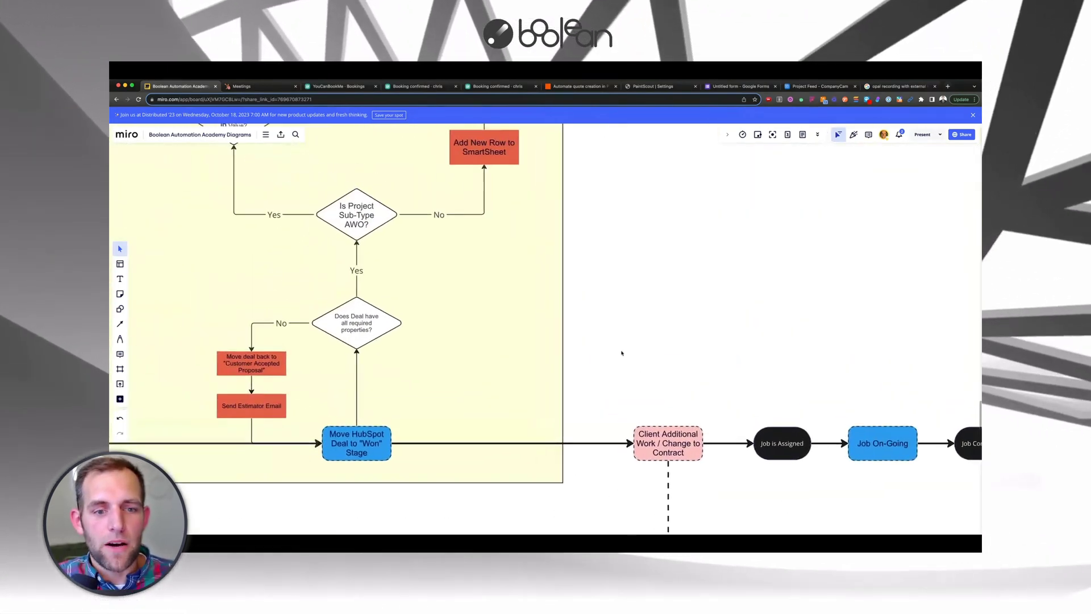
scroll(621, 352, "up", 3)
scroll(859, 380, "down", 3)
scroll(859, 380, "left", 2)
scroll(859, 380, "up", 2)
scroll(296, 518, "down", 3)
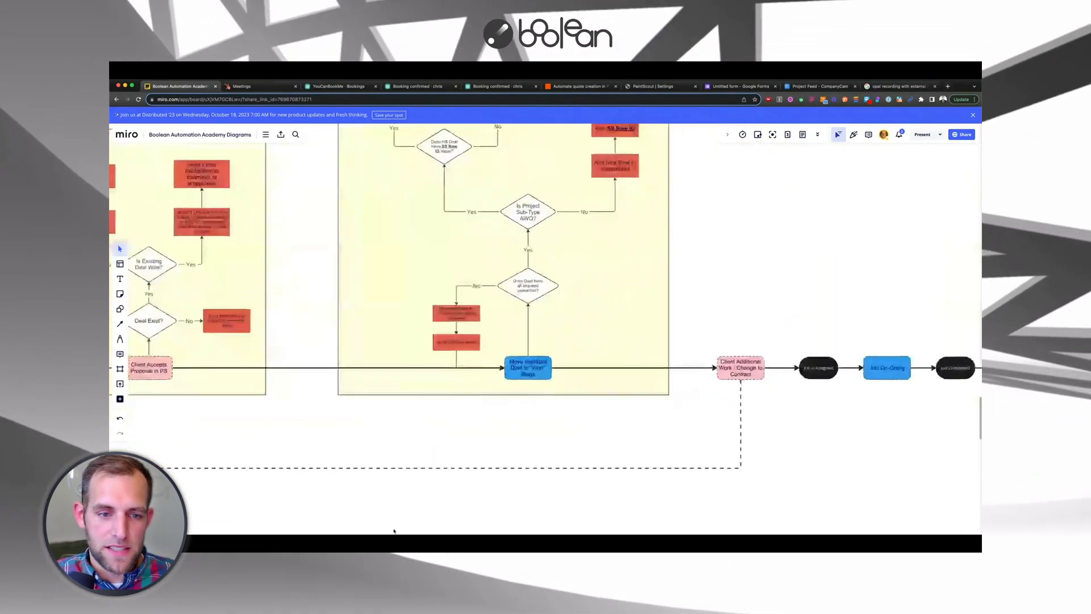
scroll(494, 500, "down", 5)
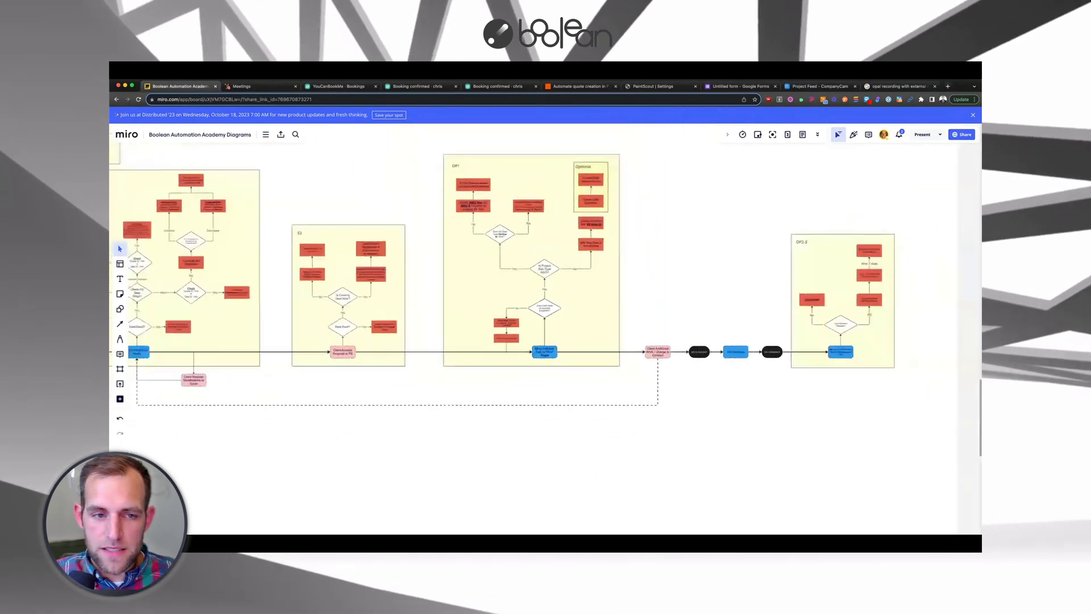
Step: Zoom in on the Book an estimate → Create CompanyCam Project diagram
left_click_drag(384, 431, 557, 438)
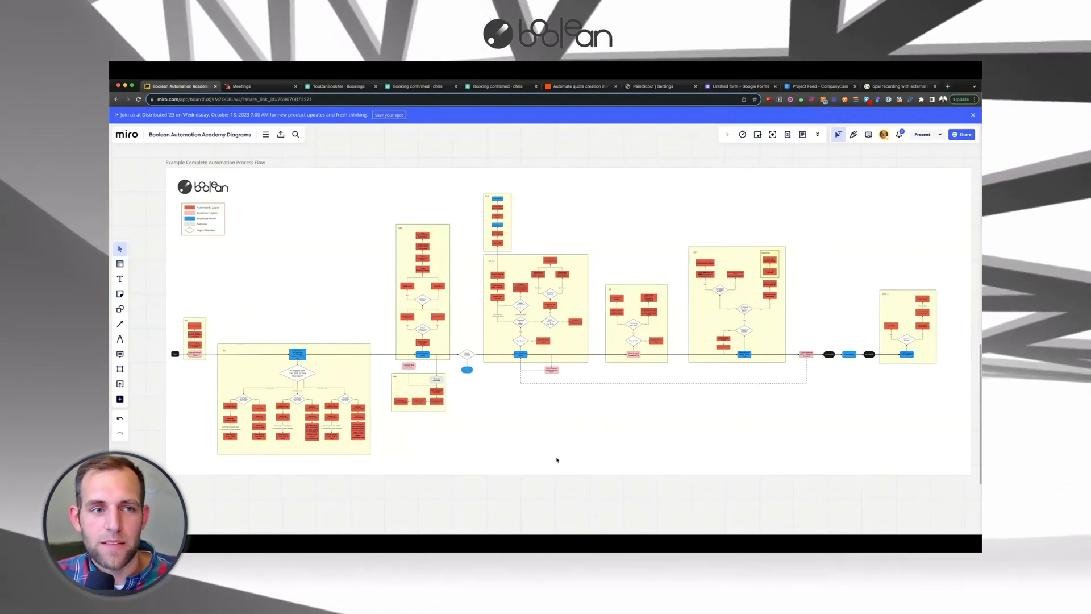
scroll(556, 461, "up", 10)
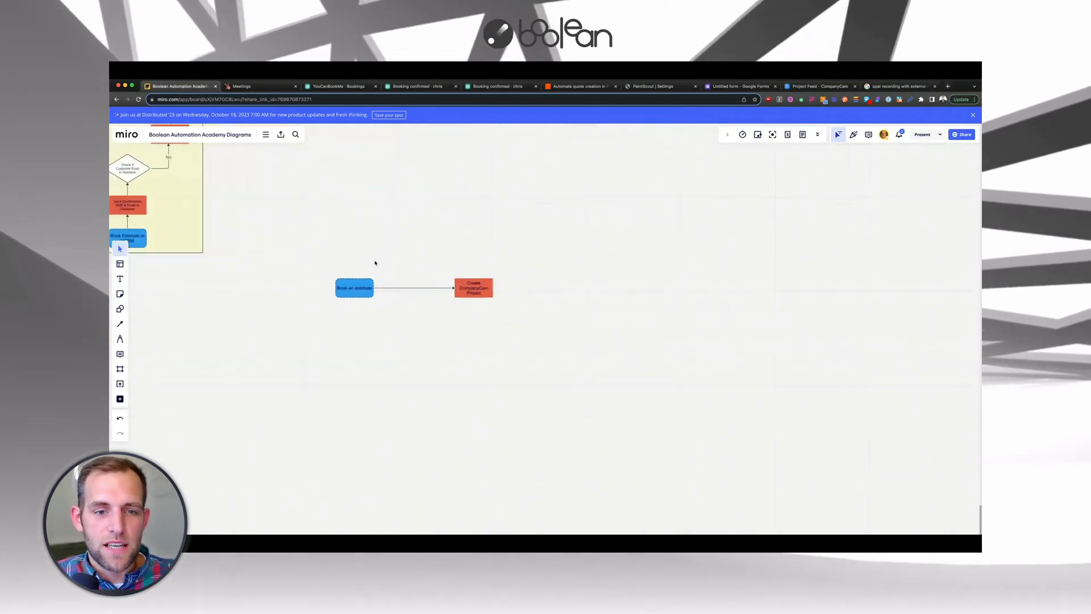
scroll(375, 262, "up", 5)
scroll(375, 263, "down", 2)
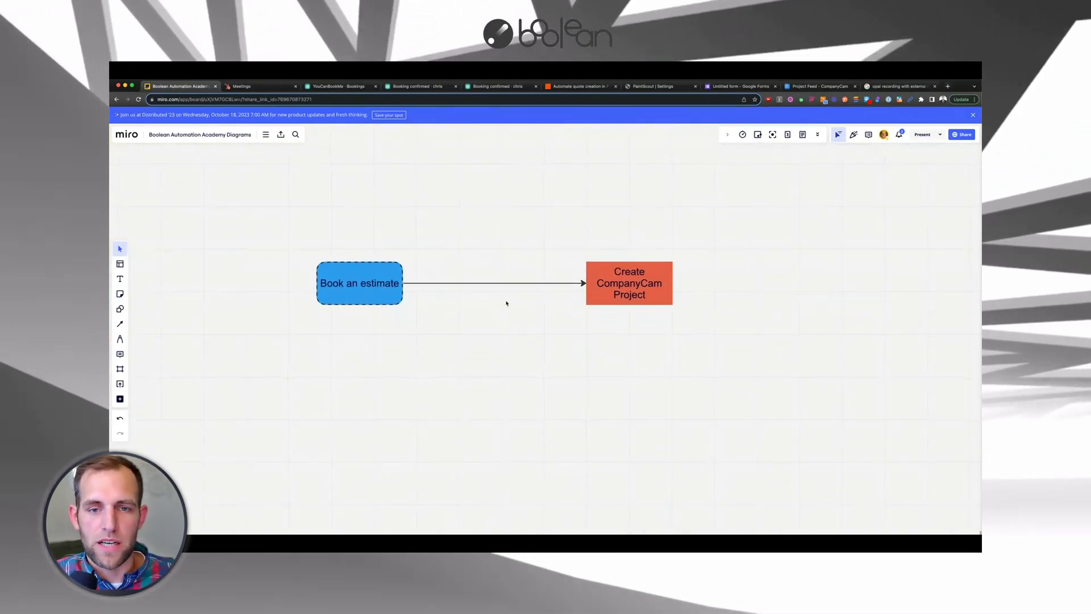
Step: In YouCanBook.me, close the open booking and open the chris booking page's settings from the Dashboard
left_click(331, 87)
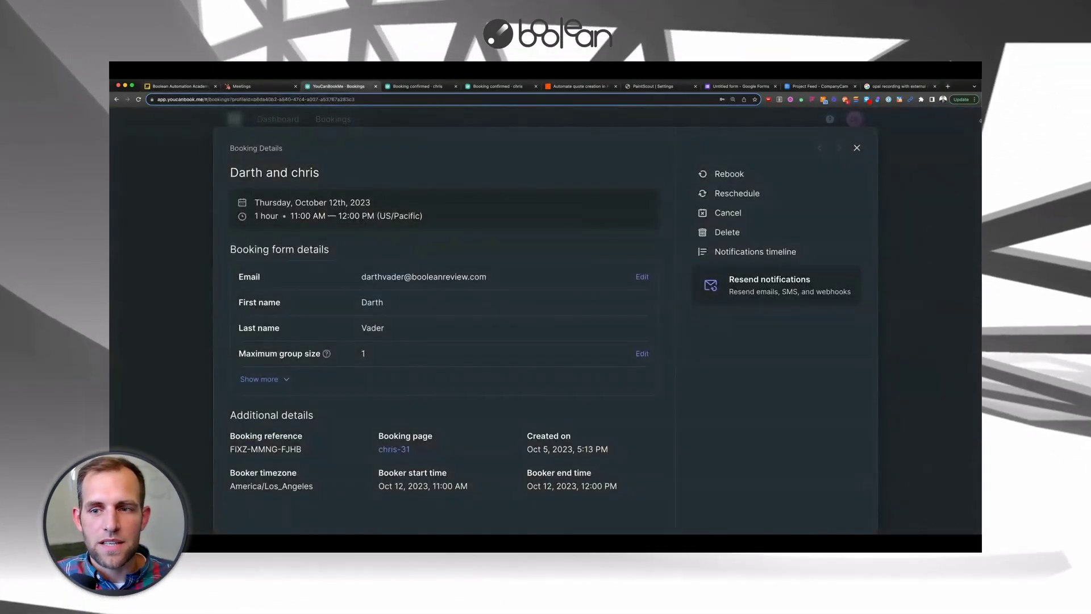
left_click(857, 147)
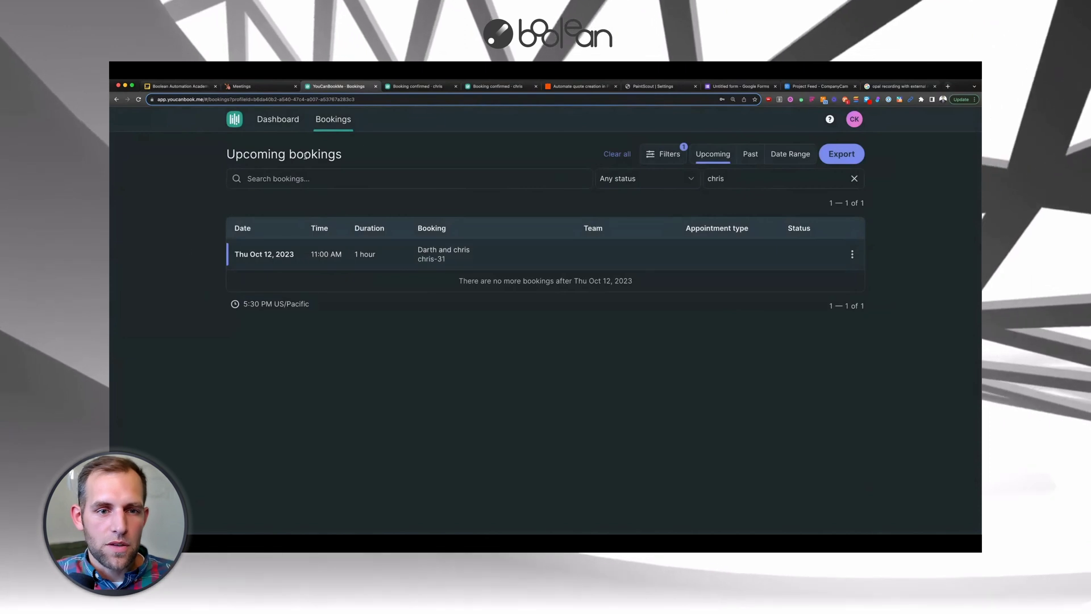
left_click(276, 120)
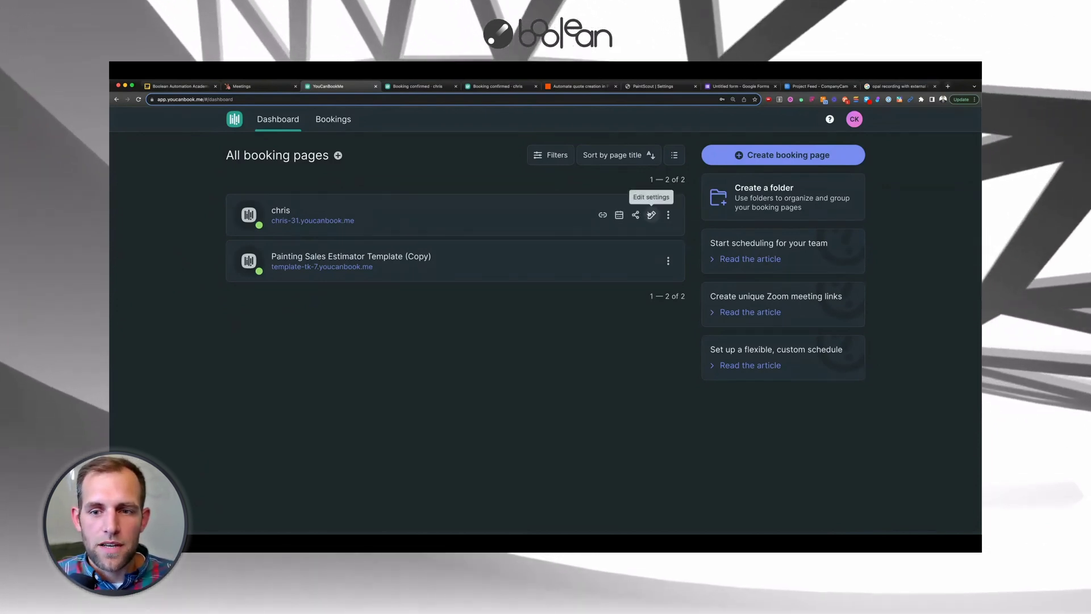
left_click(652, 215)
Step: Review the chris booking form's Questions and open its public booking page in a new tab
left_click(231, 311)
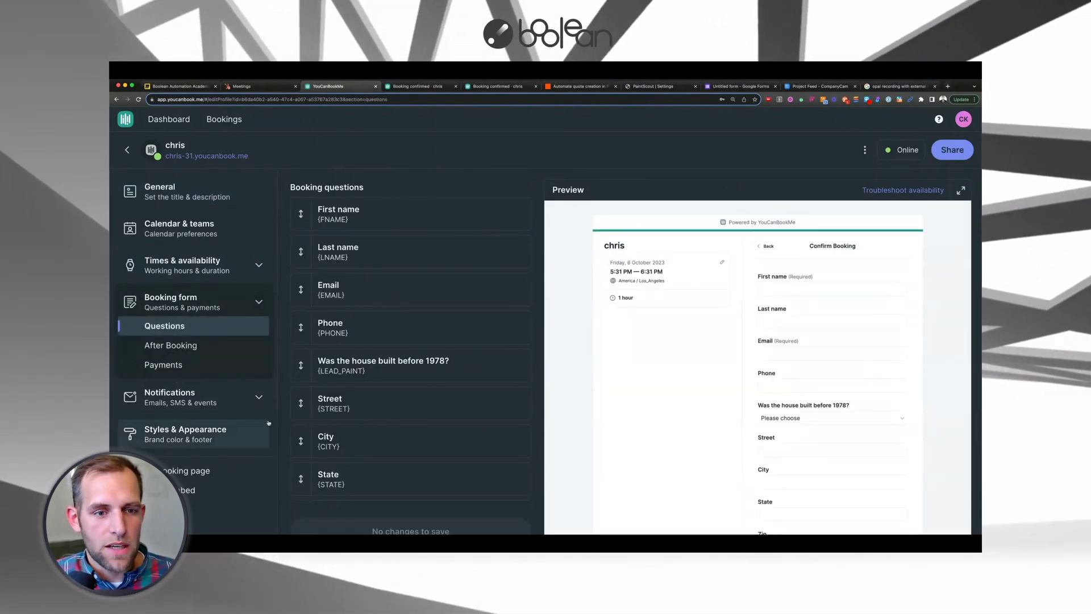
scroll(379, 476, "down", 2)
scroll(379, 465, "up", 2)
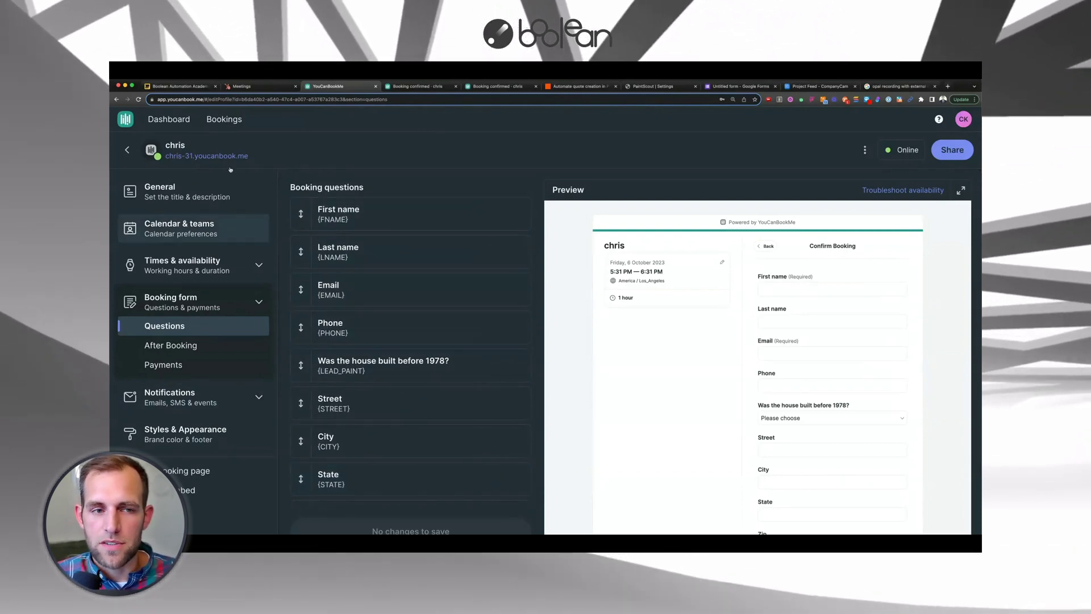
left_click(206, 157)
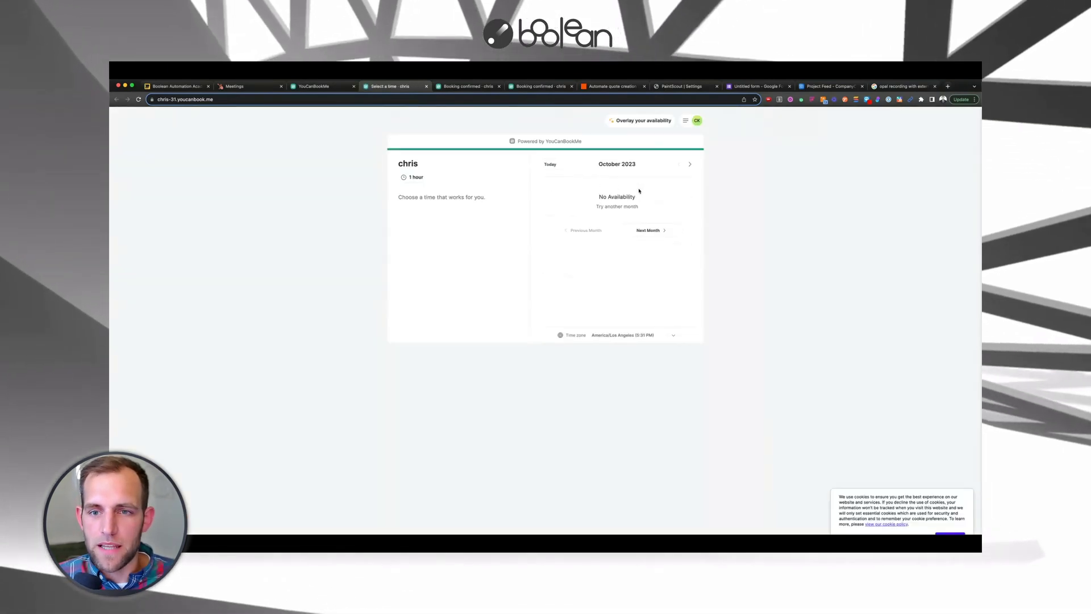
Step: Pick the 1:00–2:00 PM slot on Thursday 12 October, view the booking form, then return to Zapier
left_click(640, 224)
left_click(636, 234)
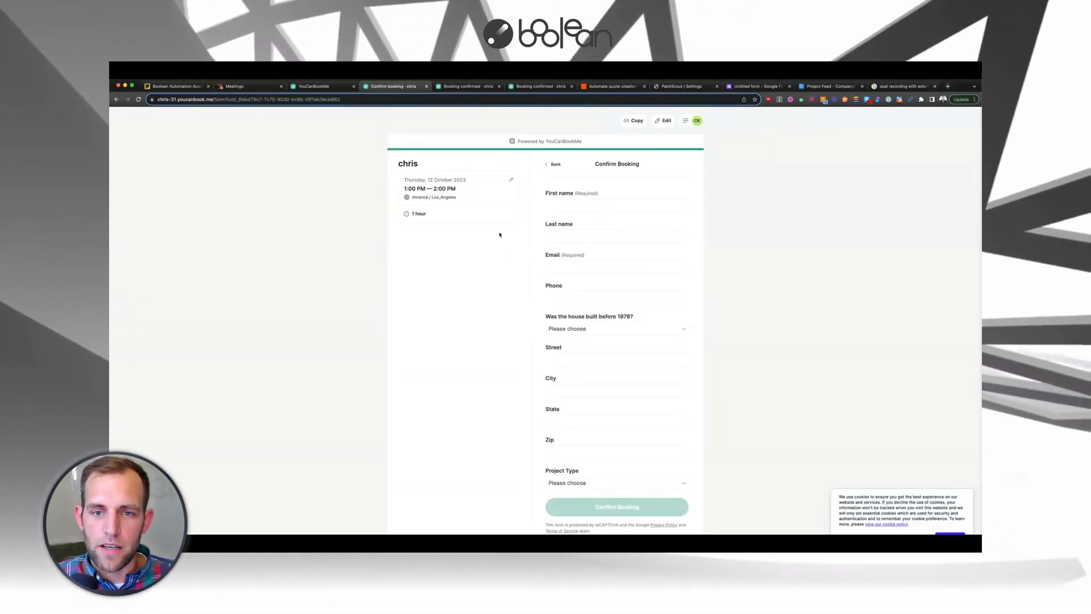
scroll(556, 254, "down", 1)
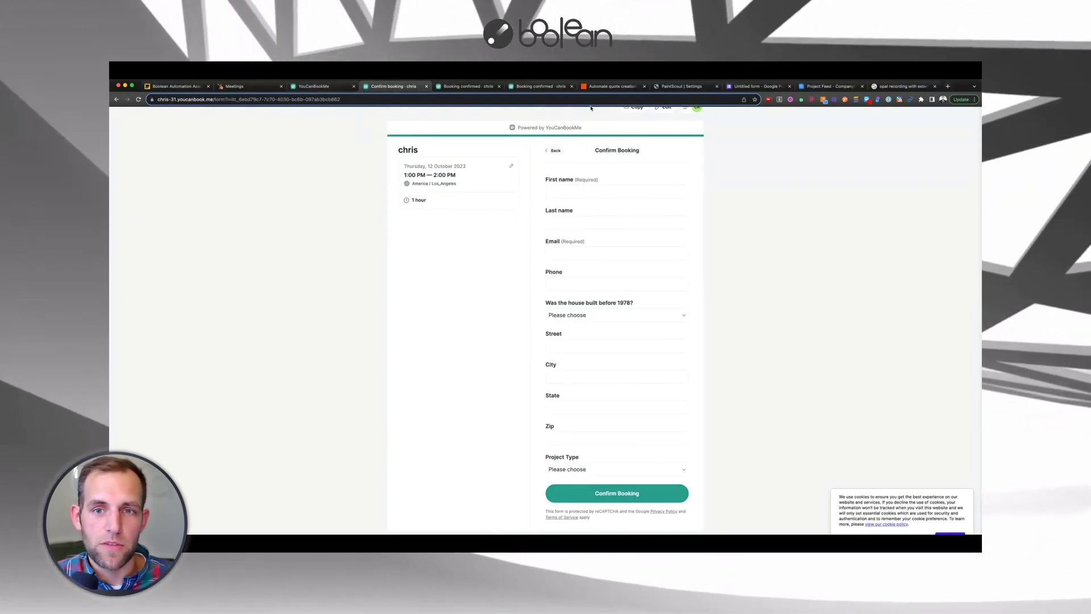
left_click(597, 87)
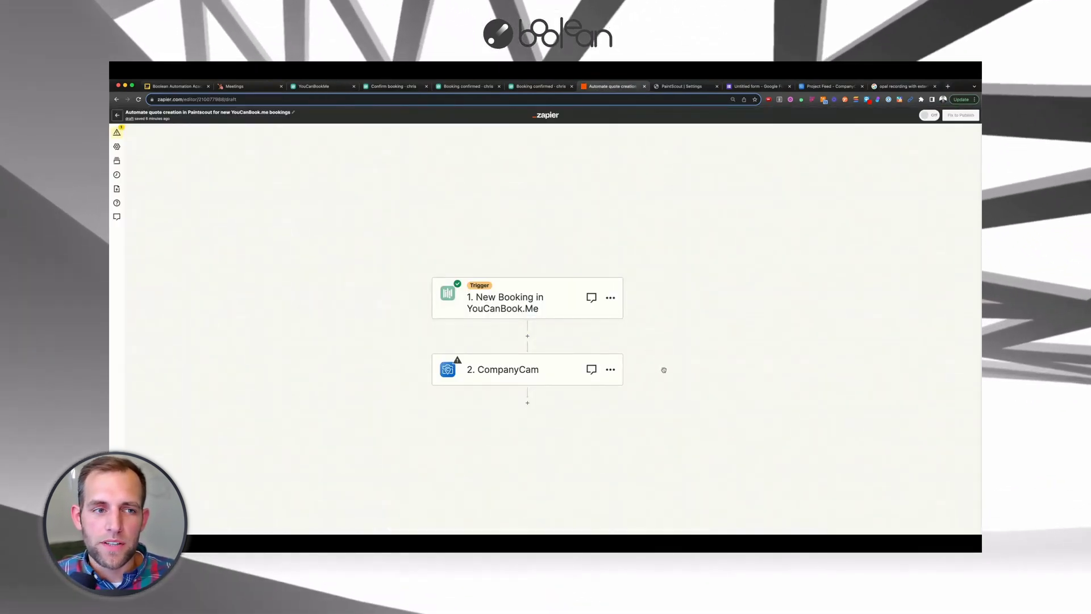
Step: Open the setup of the 'New Booking in YouCanBook.Me' trigger step
left_click(520, 297)
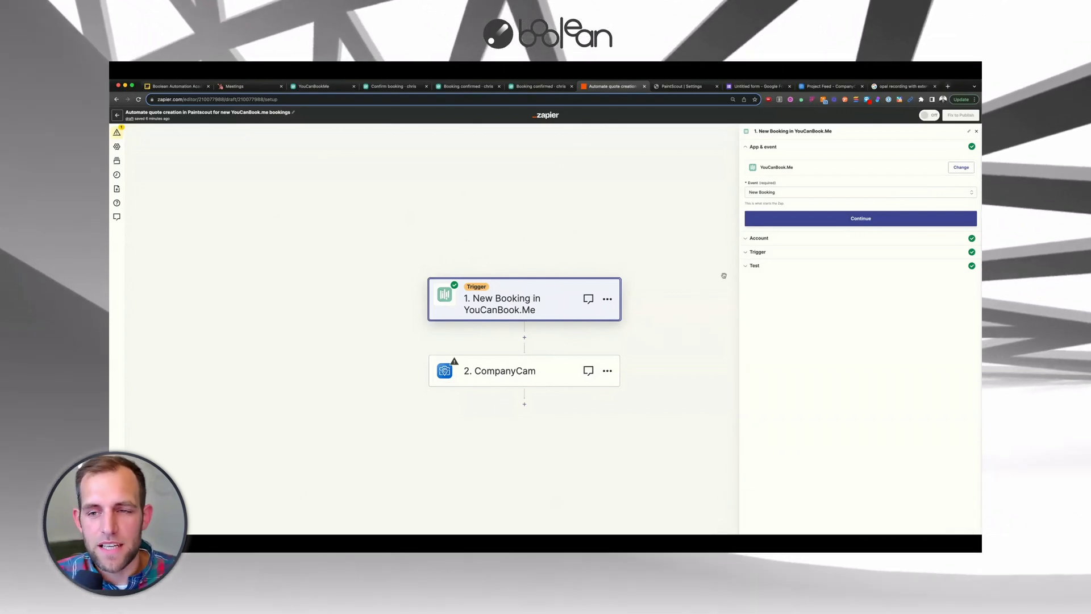
left_click_drag(642, 271, 642, 278)
right_click(648, 277)
left_click(656, 226)
scroll(656, 225, "right", 3)
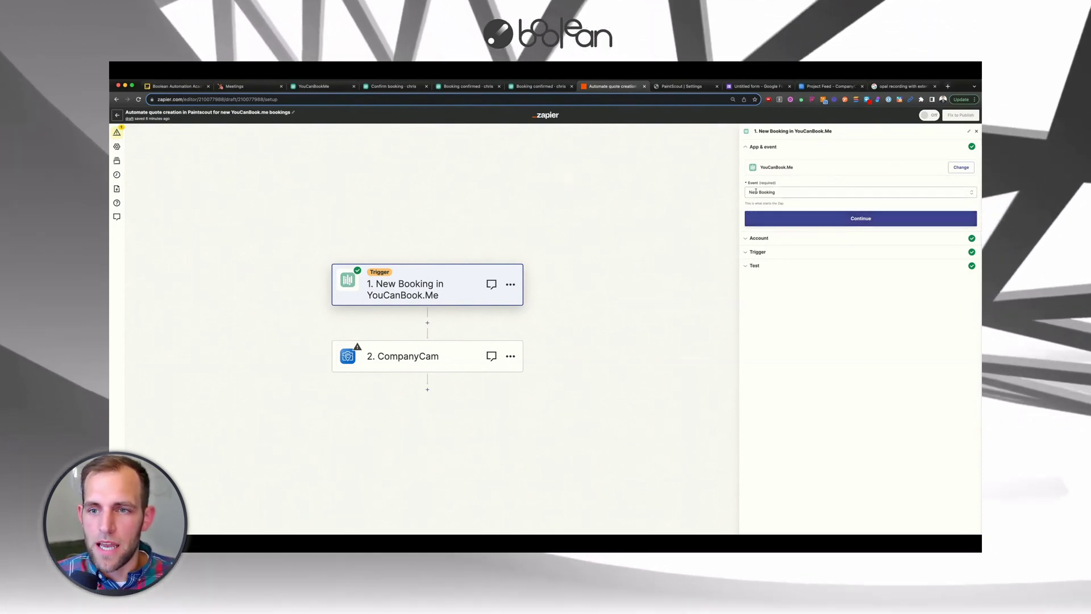
Step: Confirm the trigger's app, account and settings to load sample bookings, then open the CompanyCam step
left_click(778, 217)
left_click(756, 246)
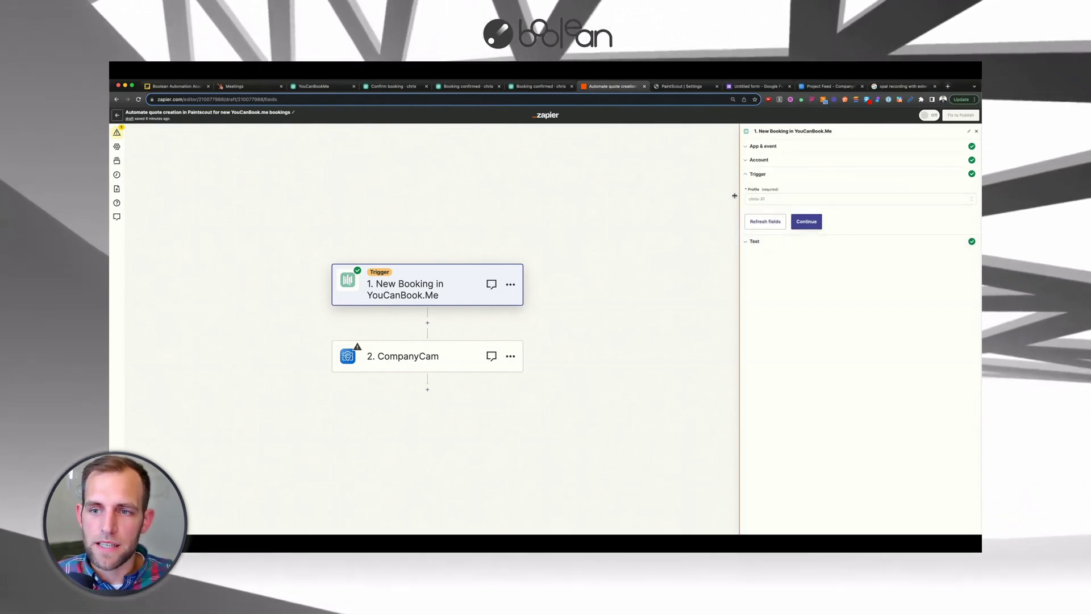
left_click(818, 217)
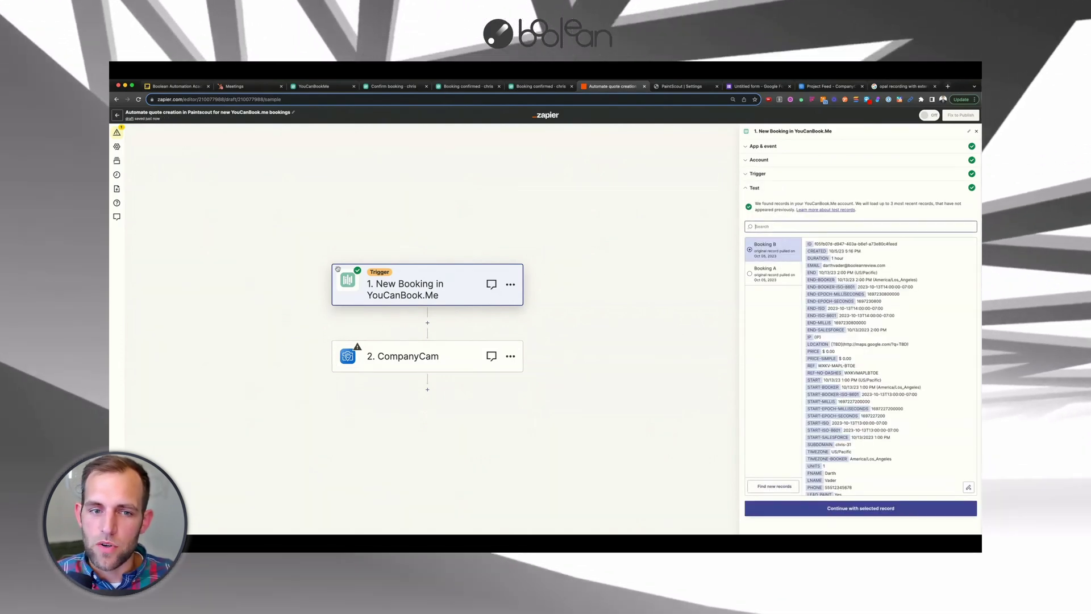
left_click(385, 360)
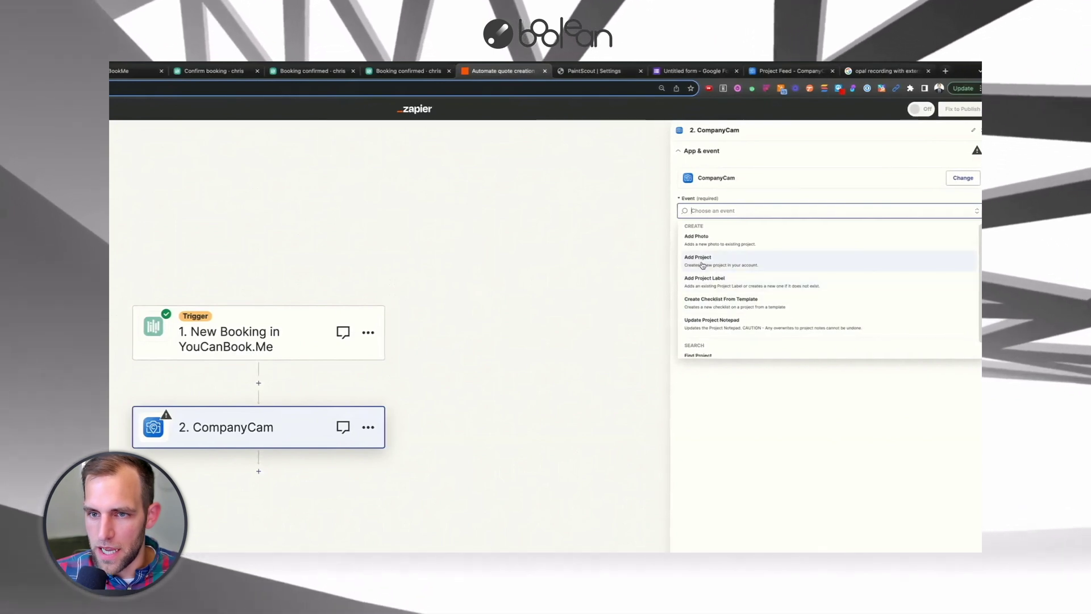
Step: Set the CompanyCam step to the Add Project event using the connected CompanyCam account
left_click(703, 265)
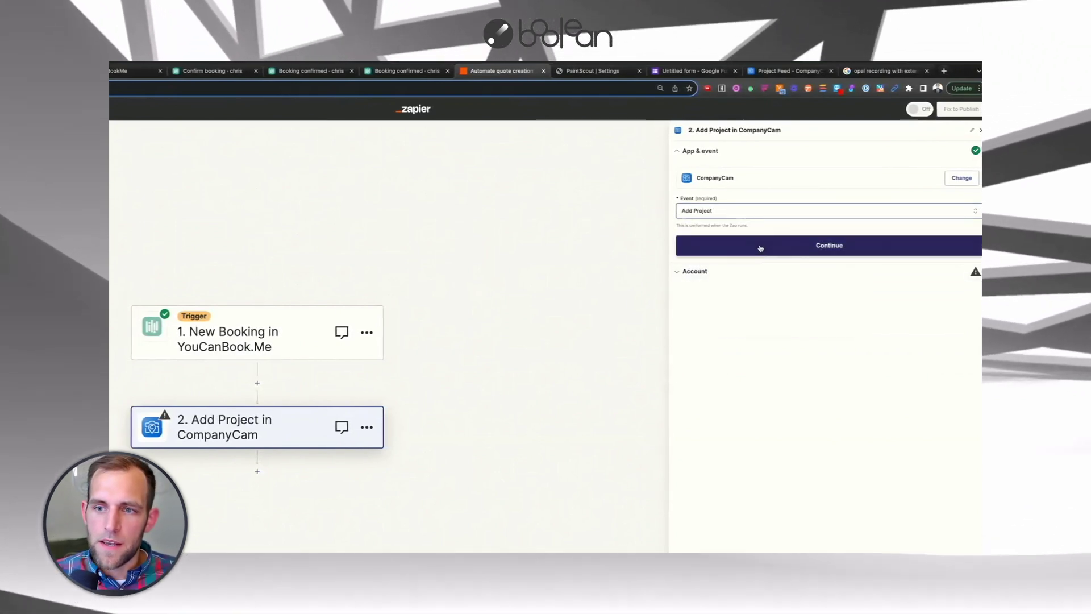
left_click(716, 244)
left_click(806, 199)
type("sean")
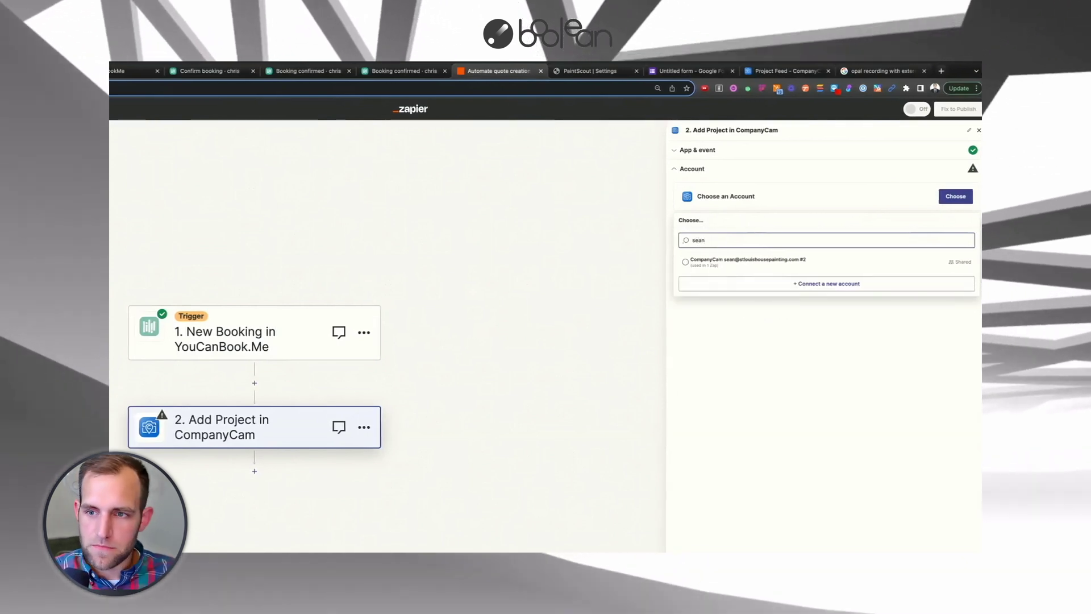
left_click(761, 262)
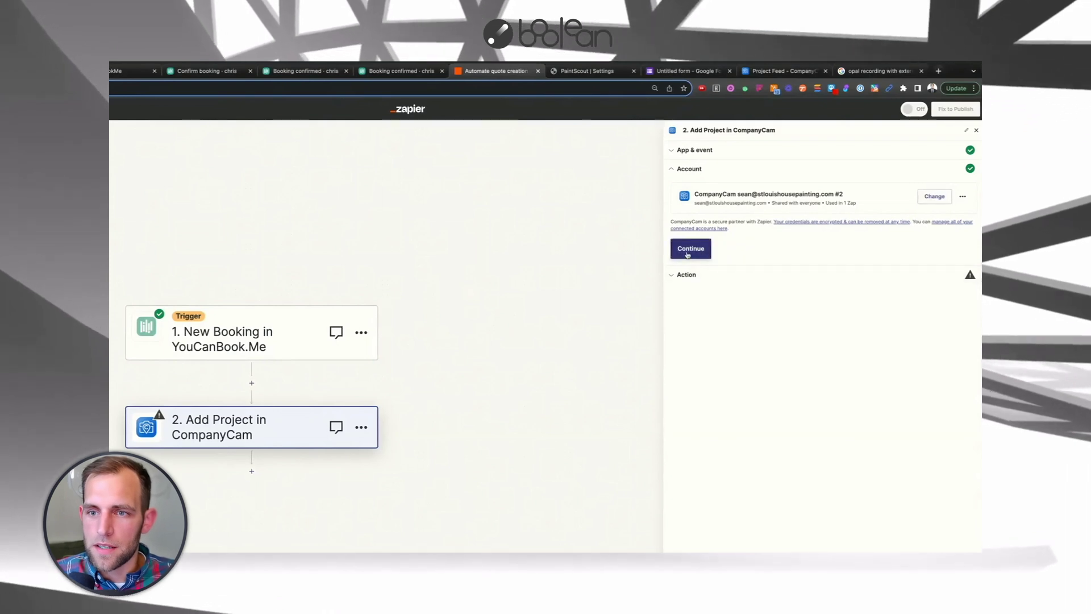
left_click(688, 250)
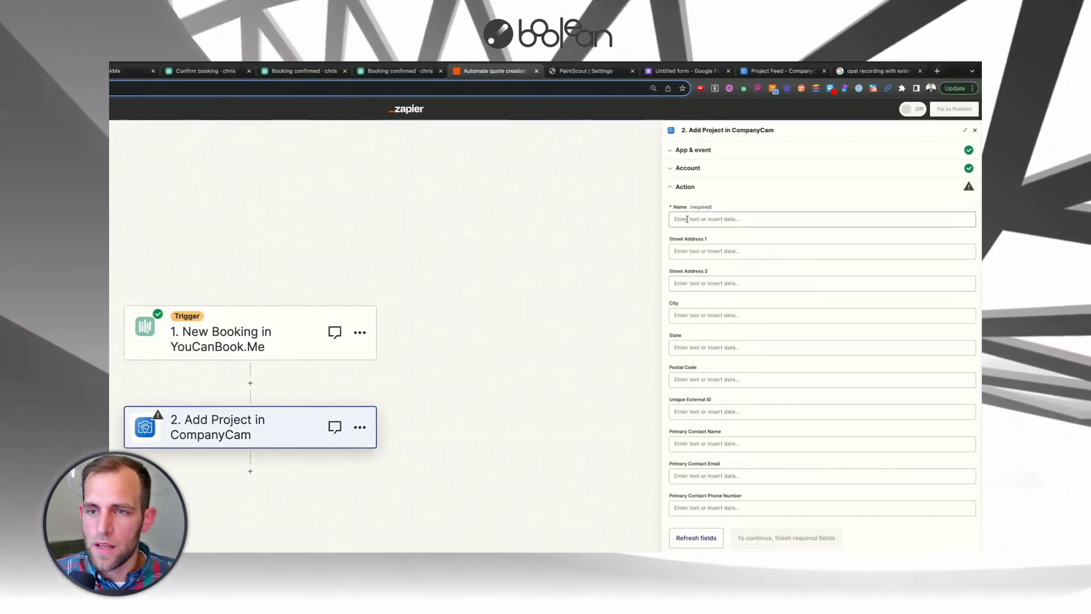
Step: Build the project Name from 23XXXX, the booking's LNAME and FNAME, PROJECT_TYPE and '[CK]'
left_click(690, 220)
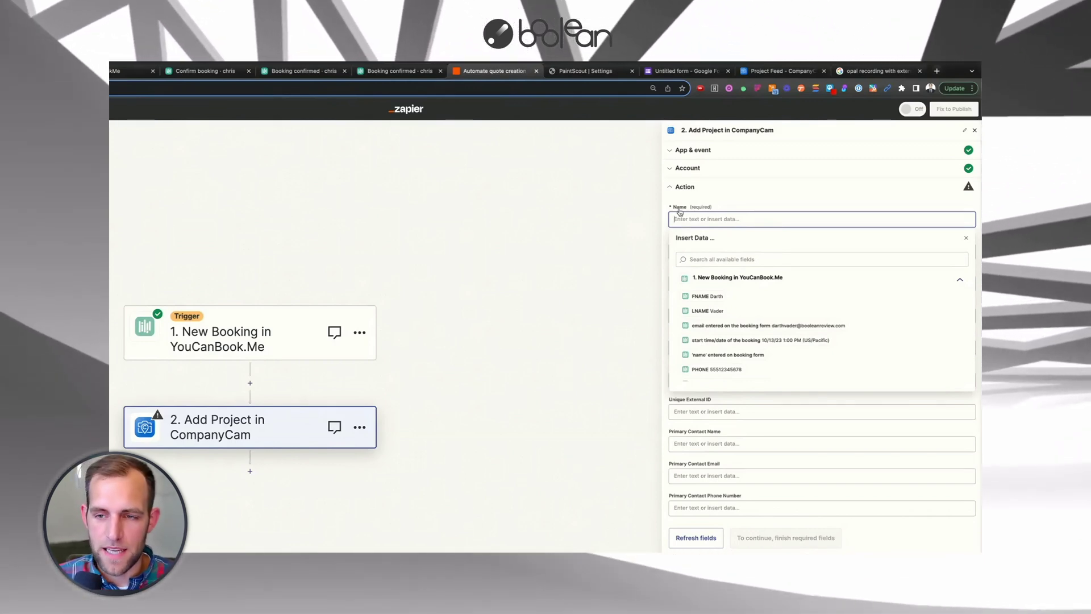
type("23")
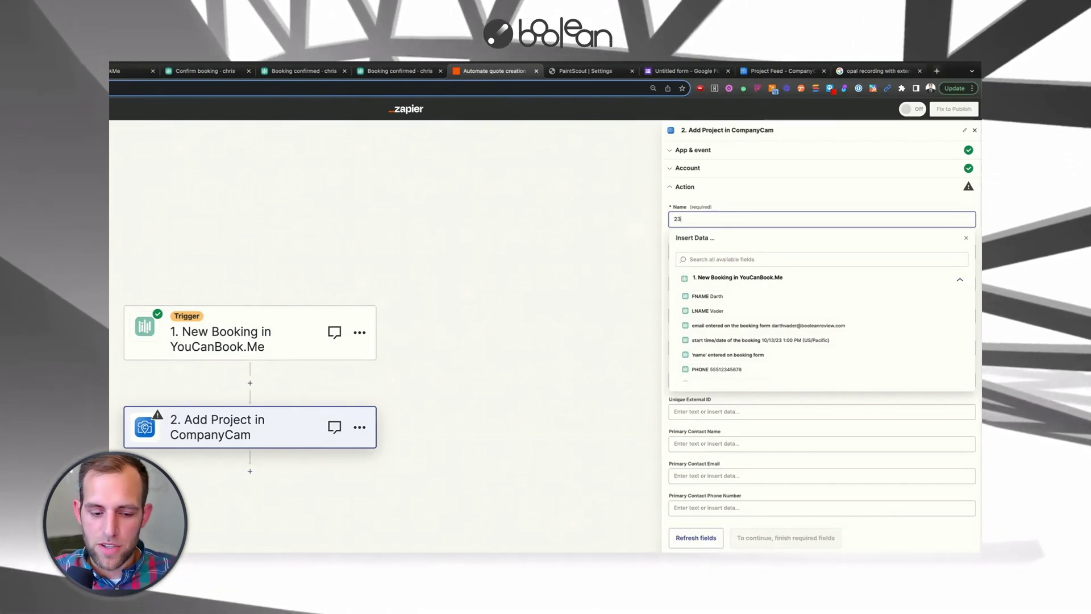
type("XXXX")
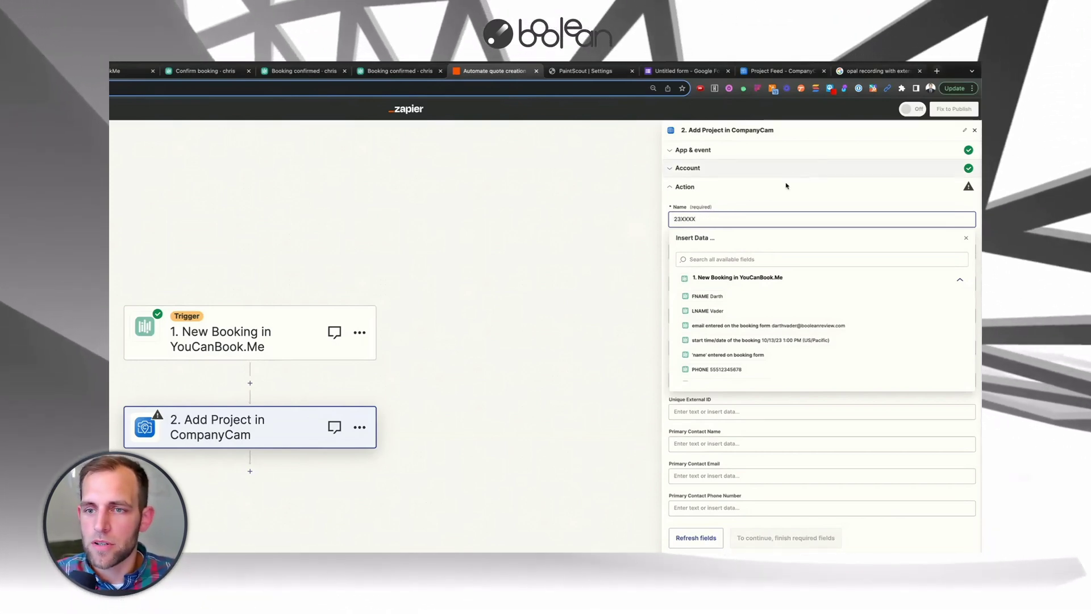
double_click(677, 219)
left_click(750, 207)
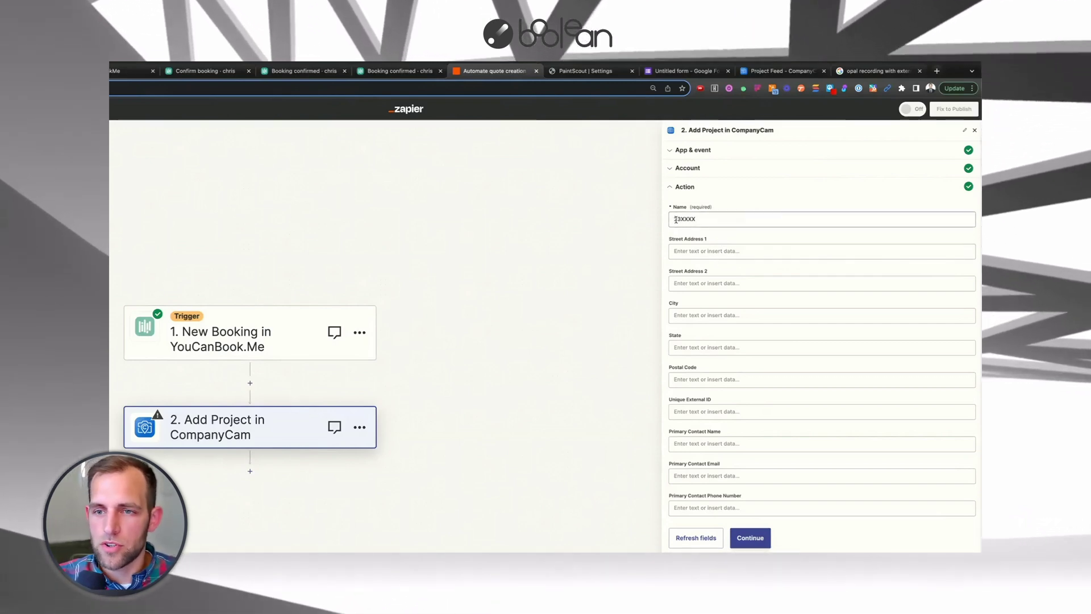
left_click(723, 220)
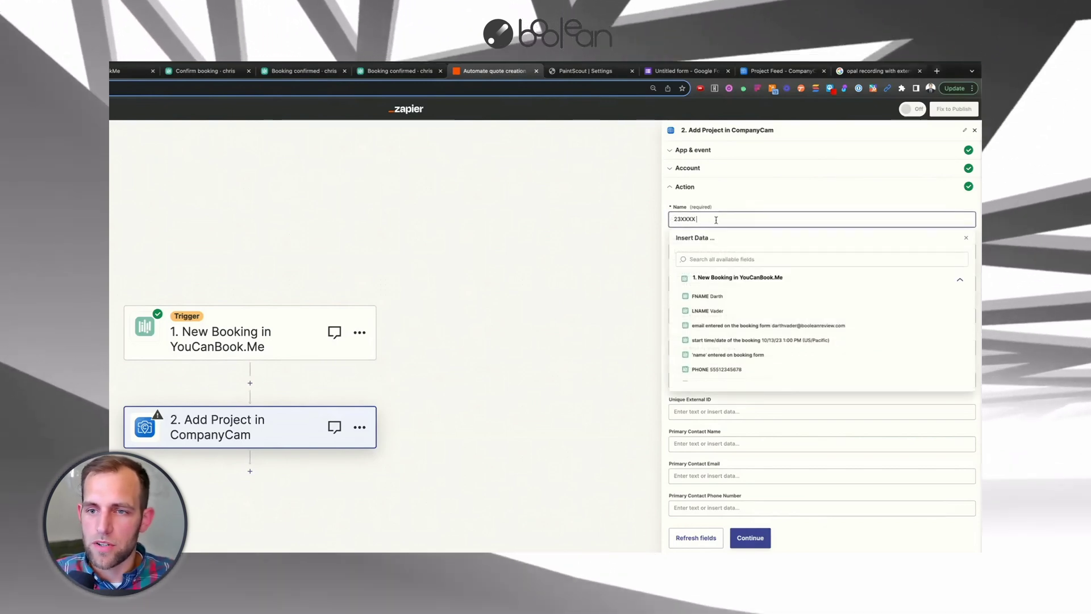
left_click(710, 311)
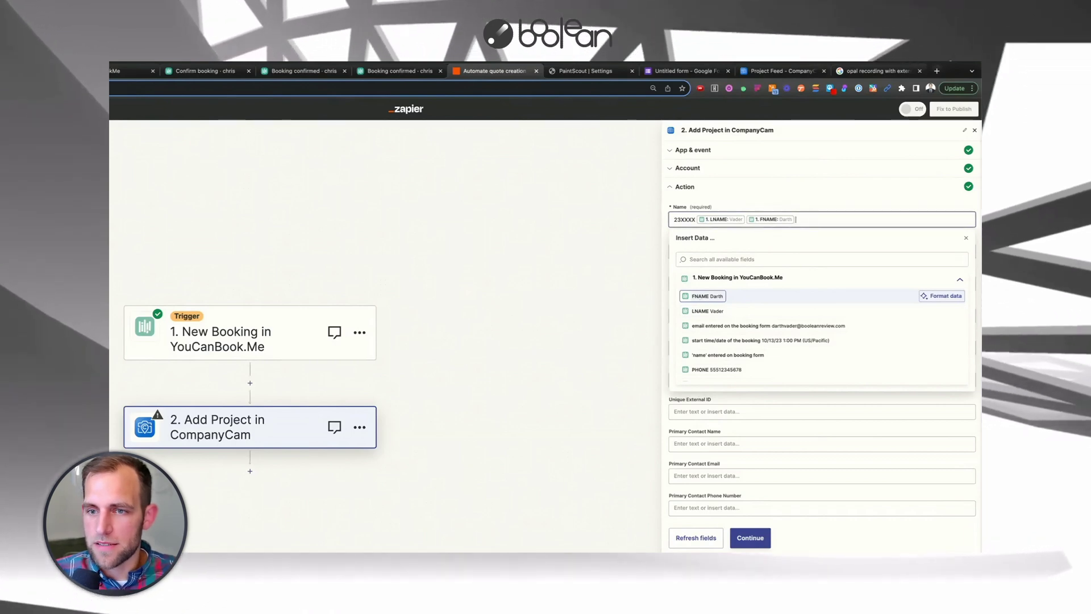
left_click(693, 259)
type("proje")
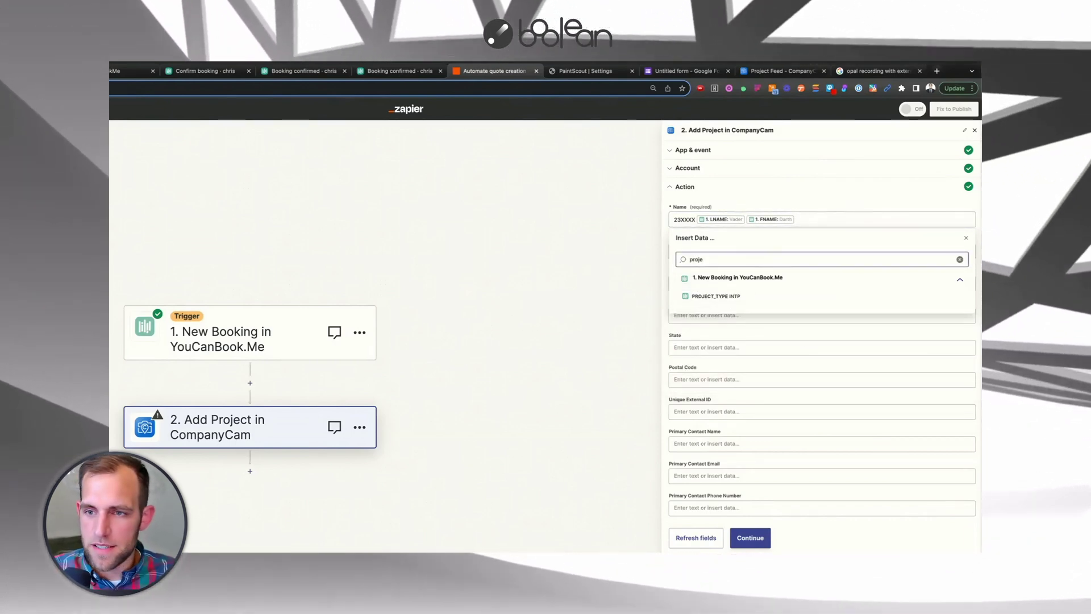
left_click(716, 296)
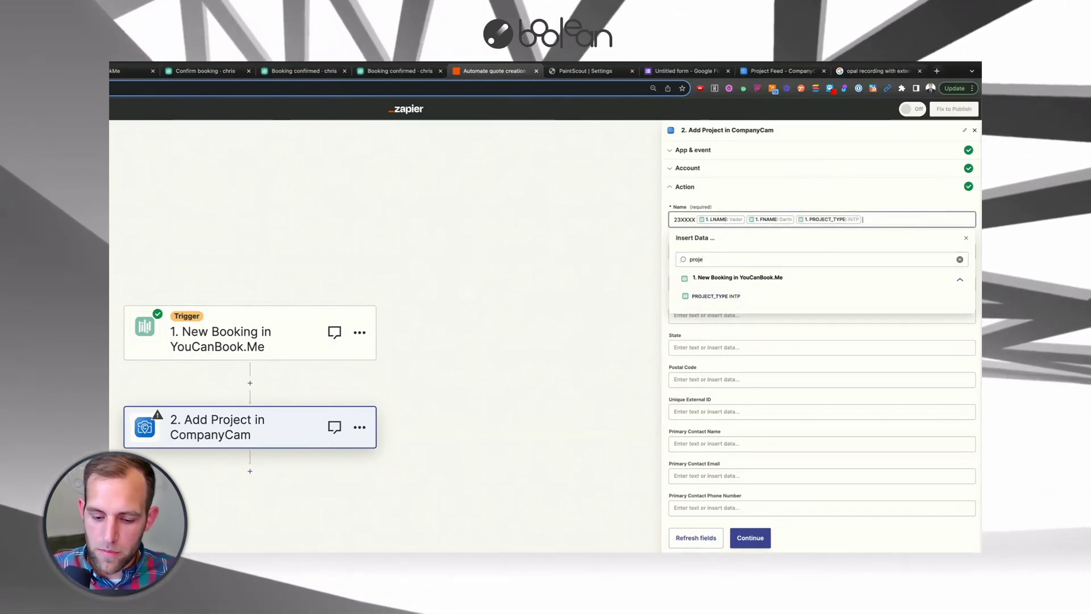
type("[C")
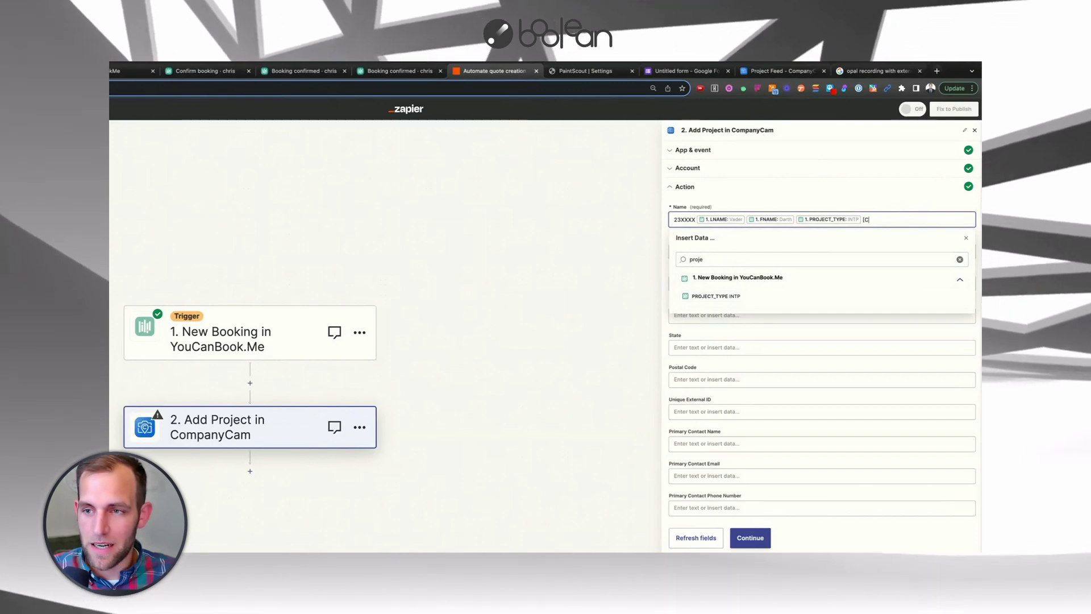
type("K]")
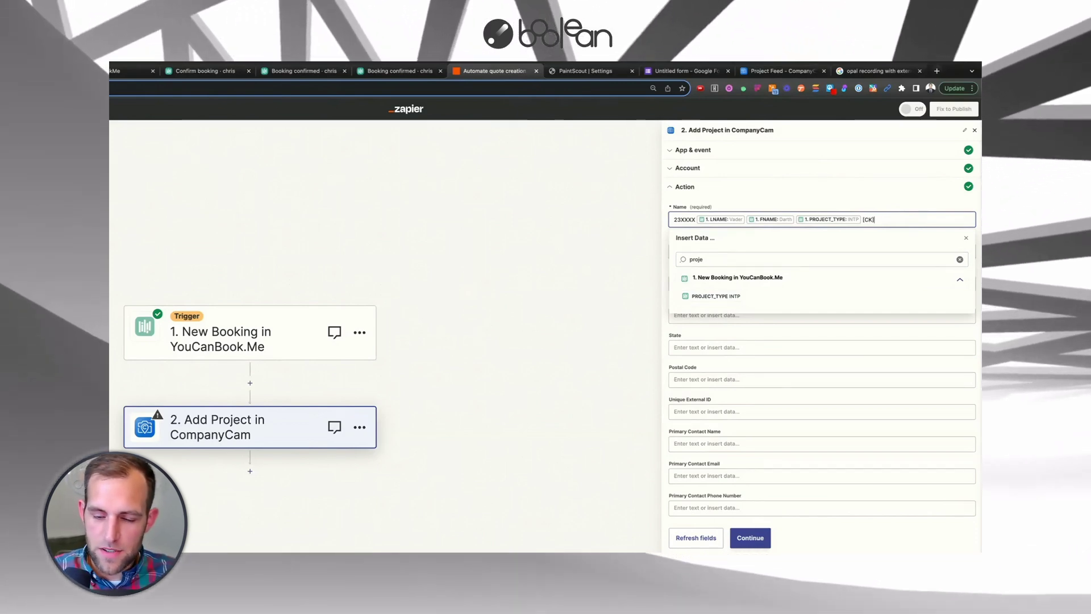
left_click(841, 212)
Step: Map the booking's STREET to Street Address 1 and CITY to City, leaving Street Address 2 empty
left_click(745, 251)
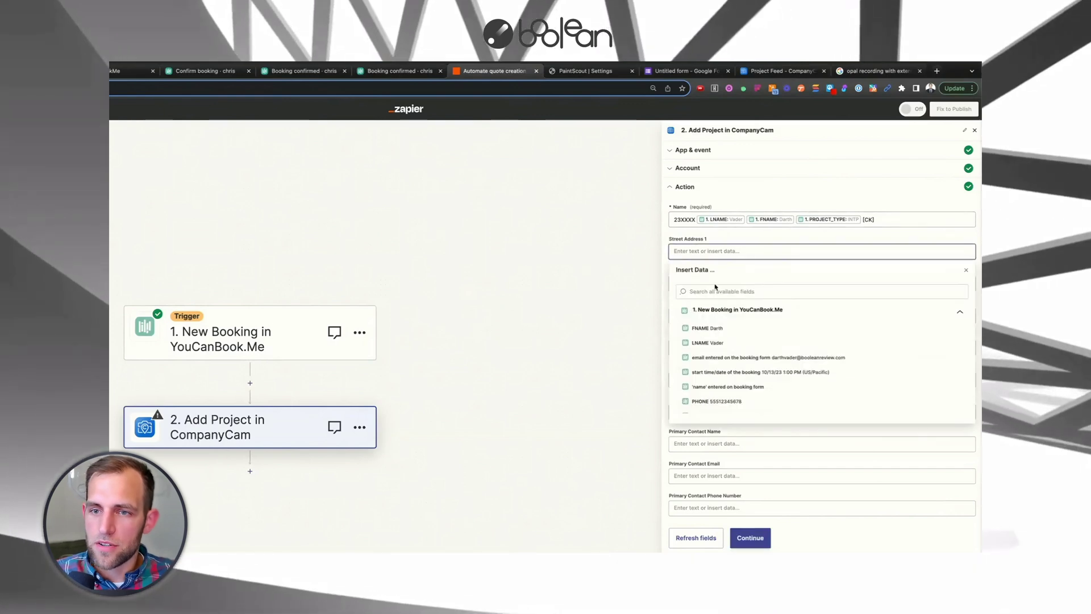
left_click(697, 292)
type("street")
left_click(719, 357)
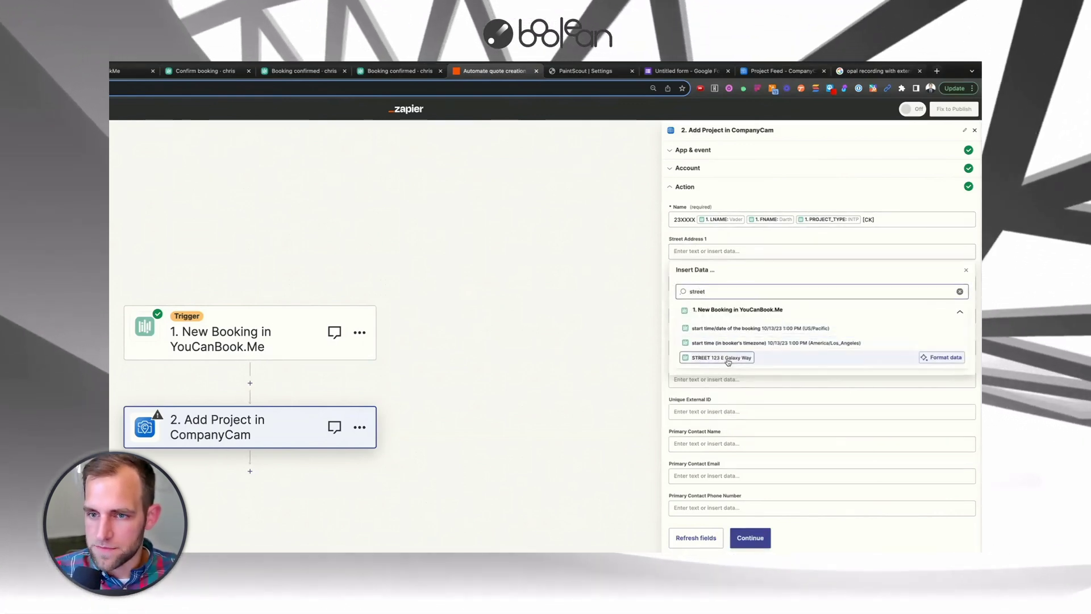
left_click(675, 304)
left_click(675, 305)
left_click(676, 312)
type("city")
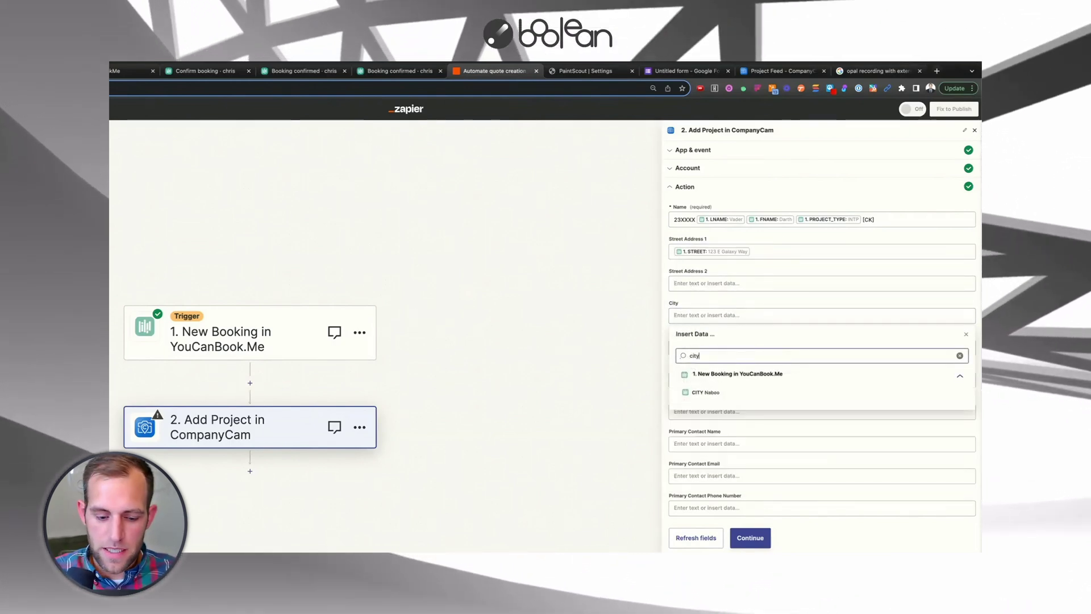
left_click(705, 392)
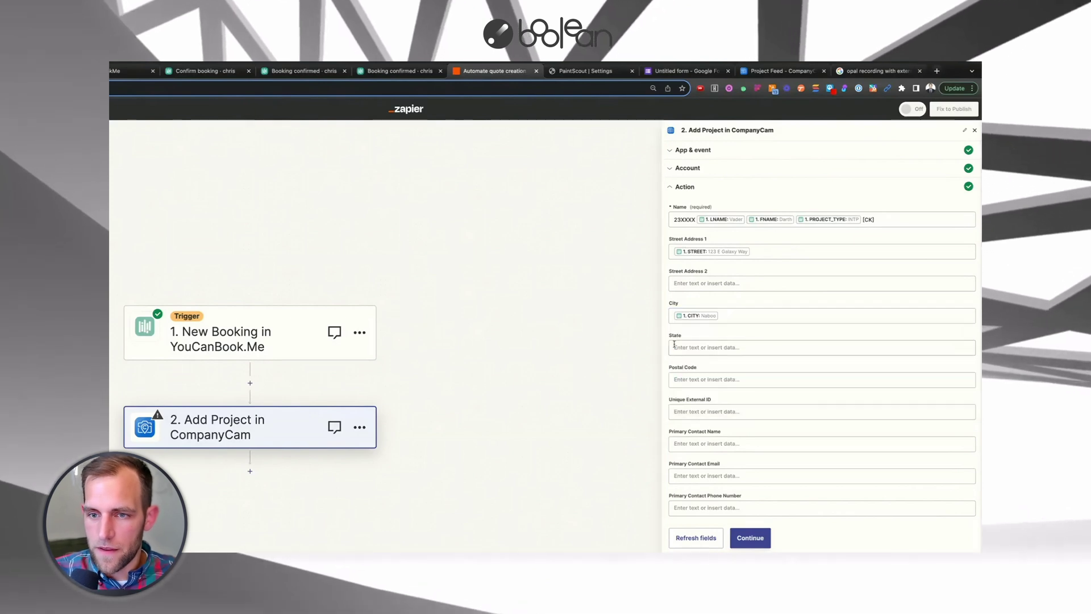
Step: Map the booking's STATE and ZIP to State and Postal Code, leaving Unique External ID empty
left_click(696, 347)
type("state")
left_click(704, 455)
left_click(685, 379)
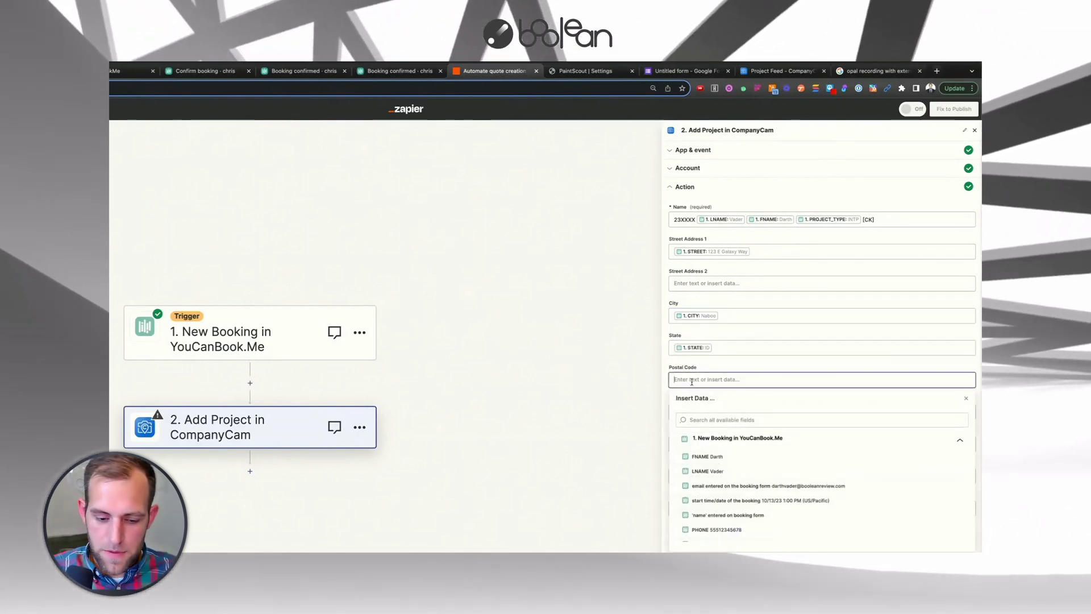
type("zip")
left_click(700, 457)
left_click(680, 410)
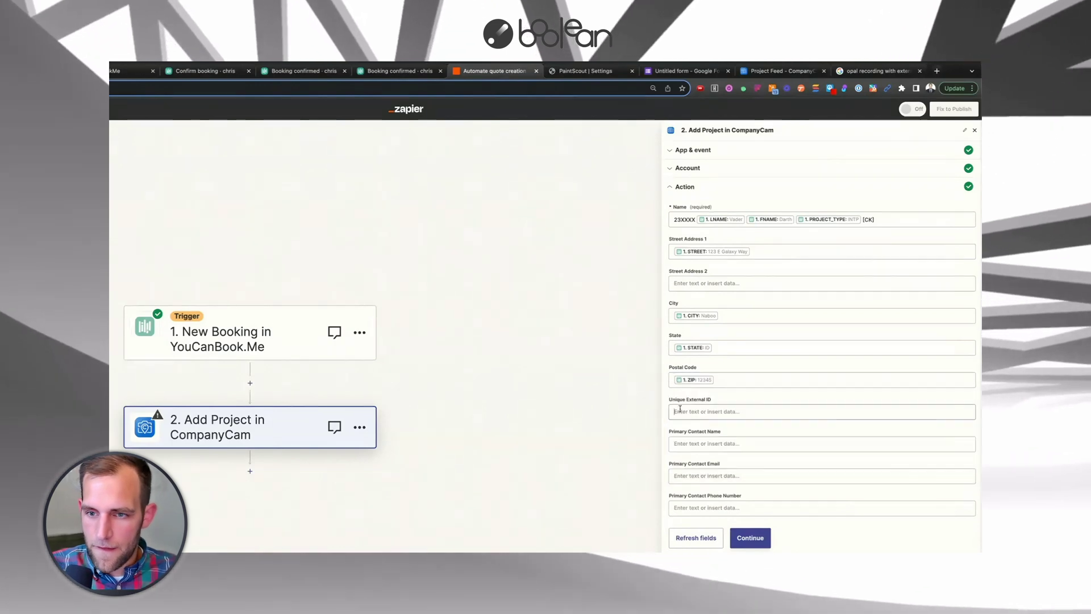
left_click(726, 395)
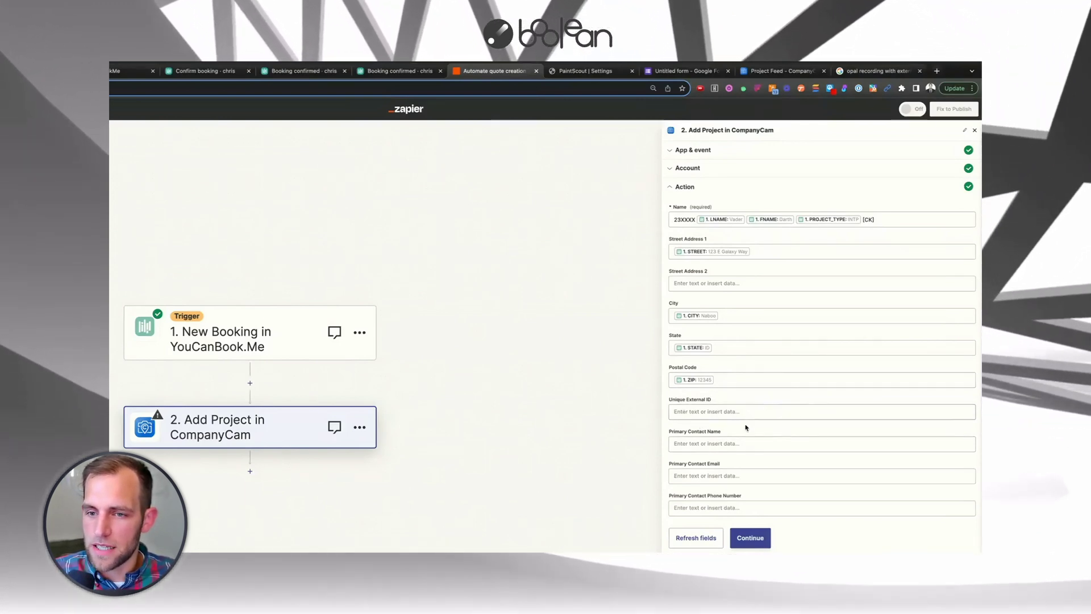
Step: Fill Primary Contact Name with FNAME and LNAME, plus contact Email and Phone Number from the booking
left_click(703, 443)
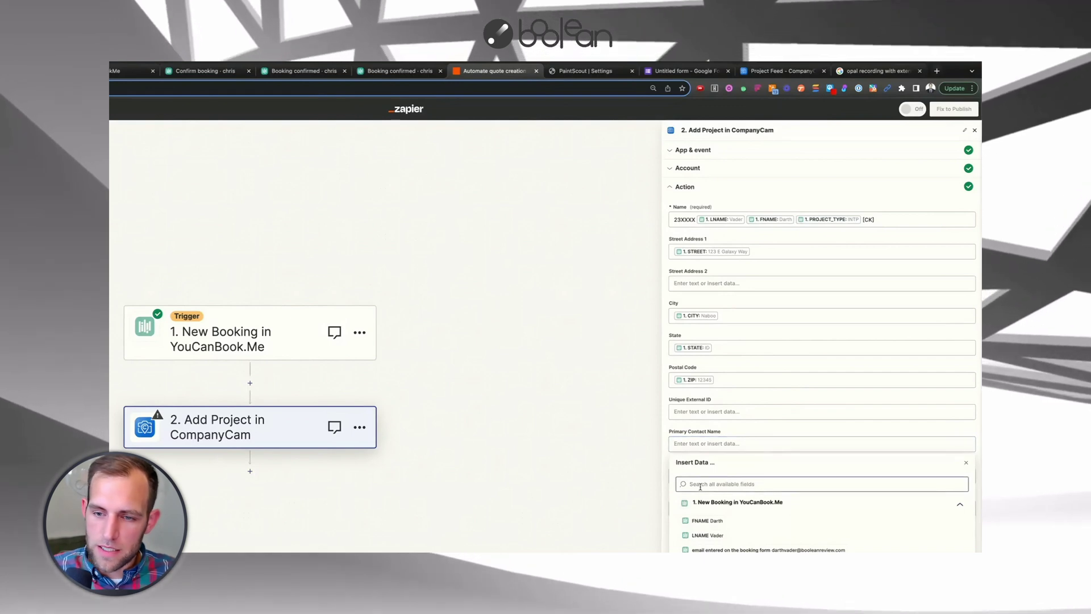
type("f")
left_click(707, 520)
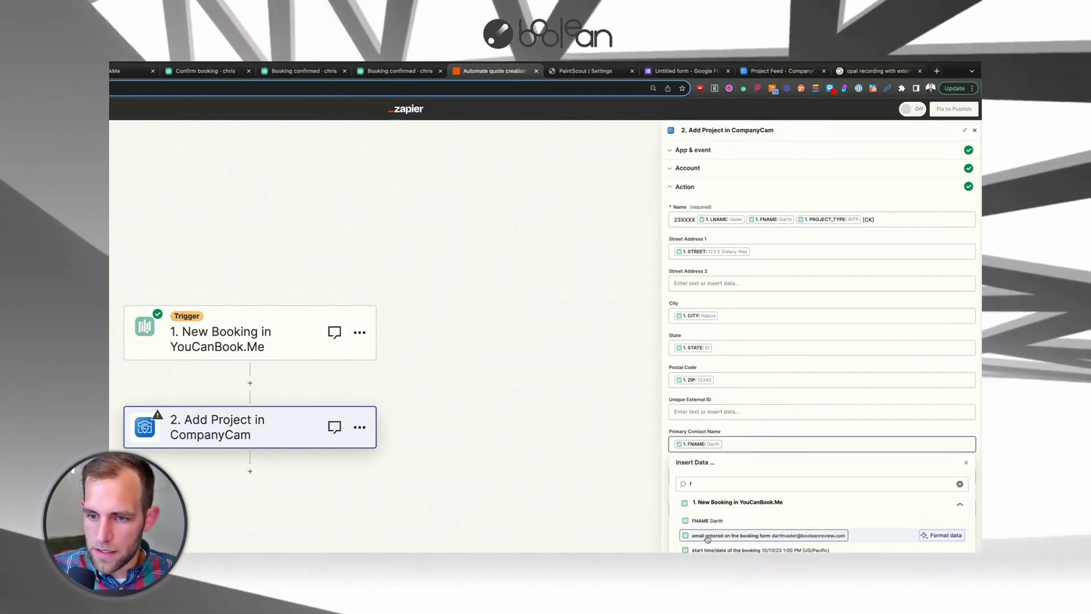
left_click(700, 485)
type("l")
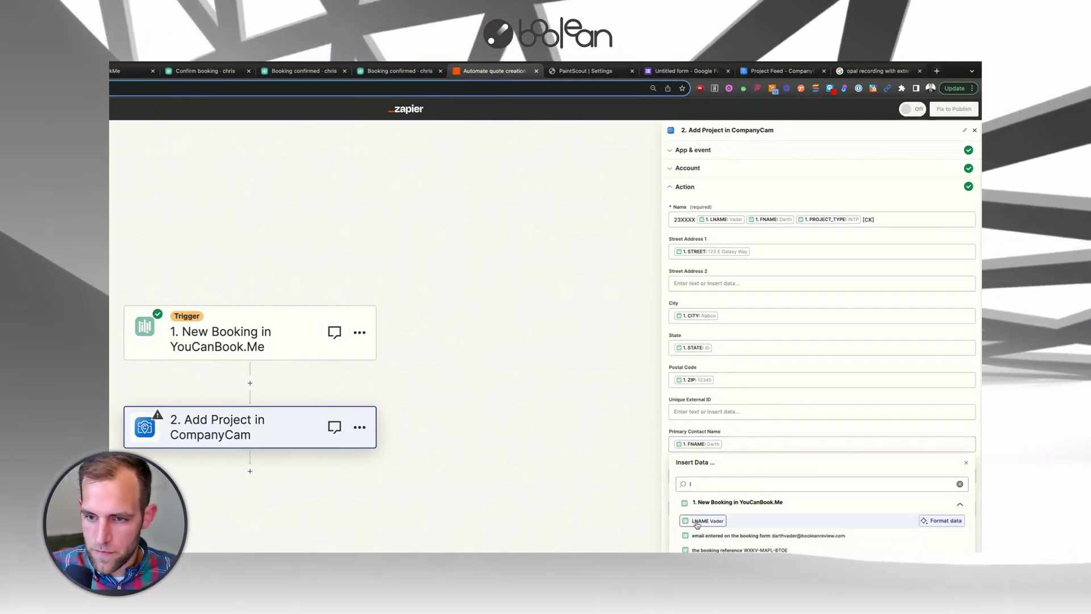
left_click(707, 520)
left_click(695, 476)
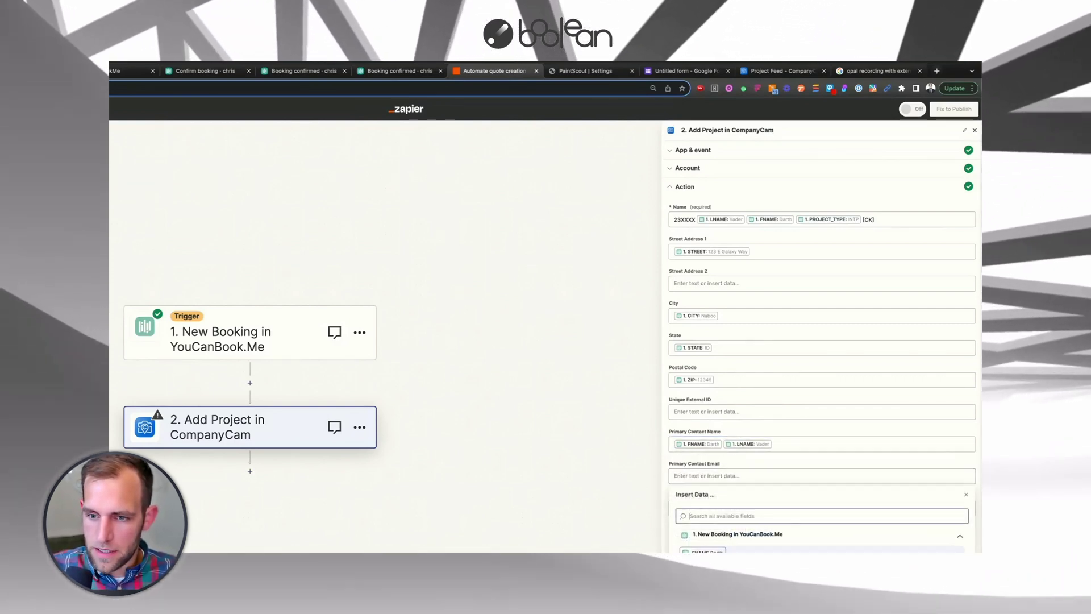
left_click(732, 548)
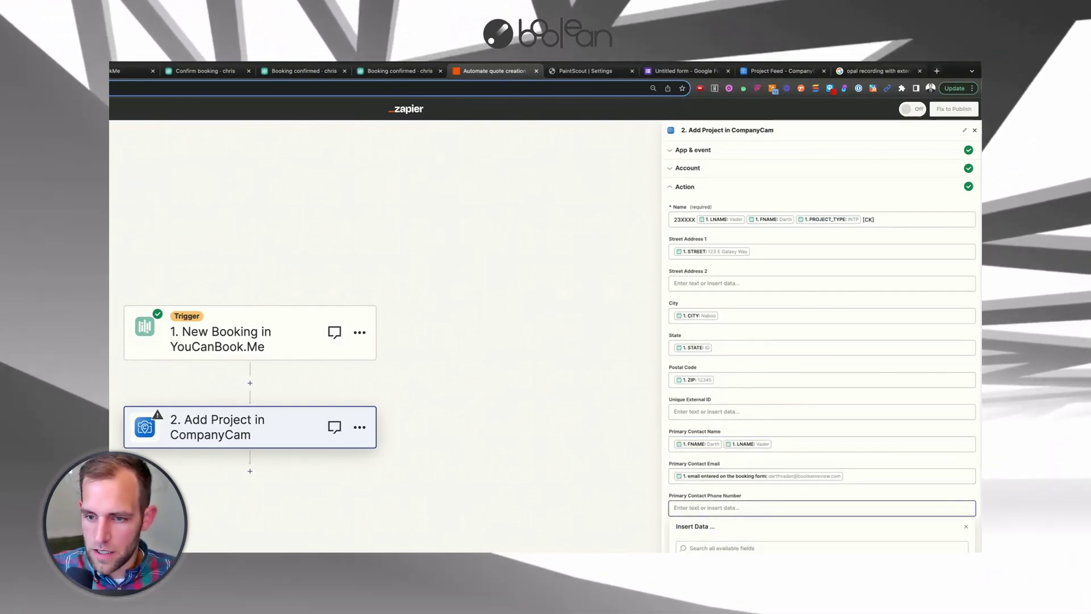
left_click(733, 548)
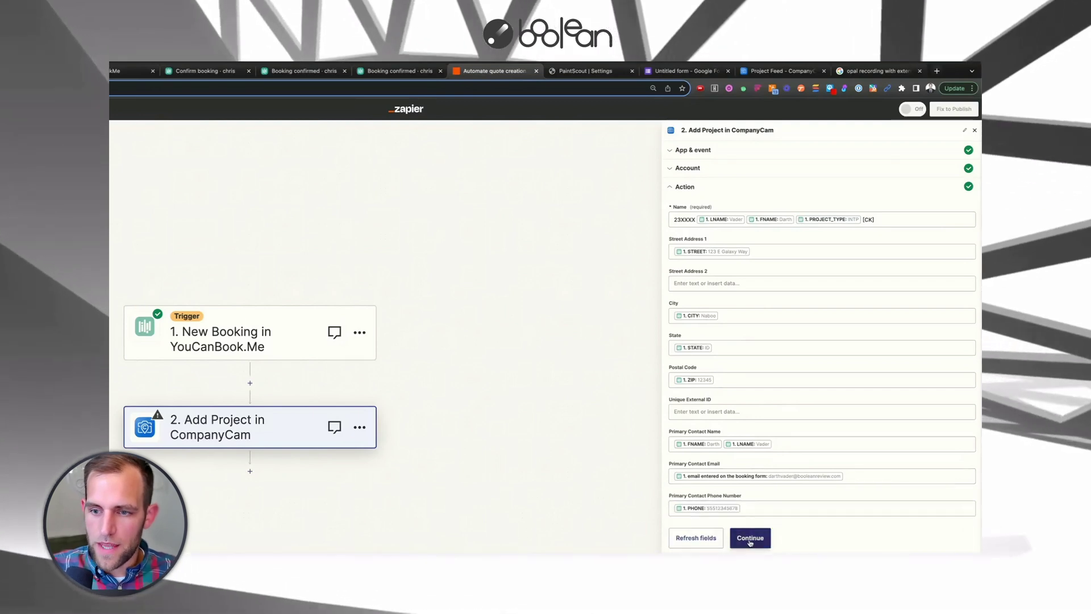
Step: Finish the Add Project fields and run the step test to send a sample project to CompanyCam
left_click(750, 538)
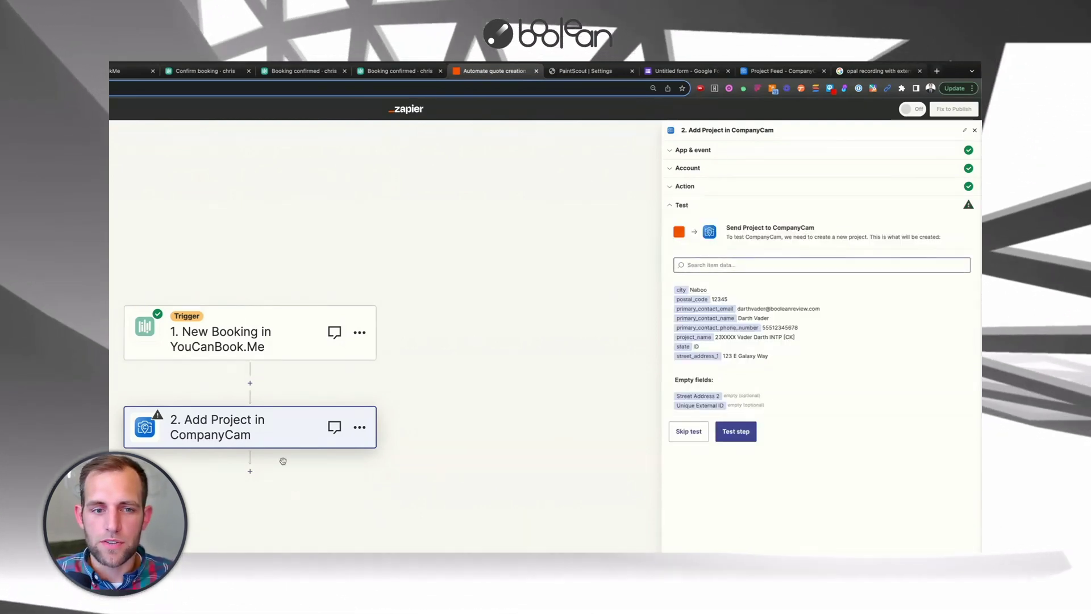
left_click(723, 434)
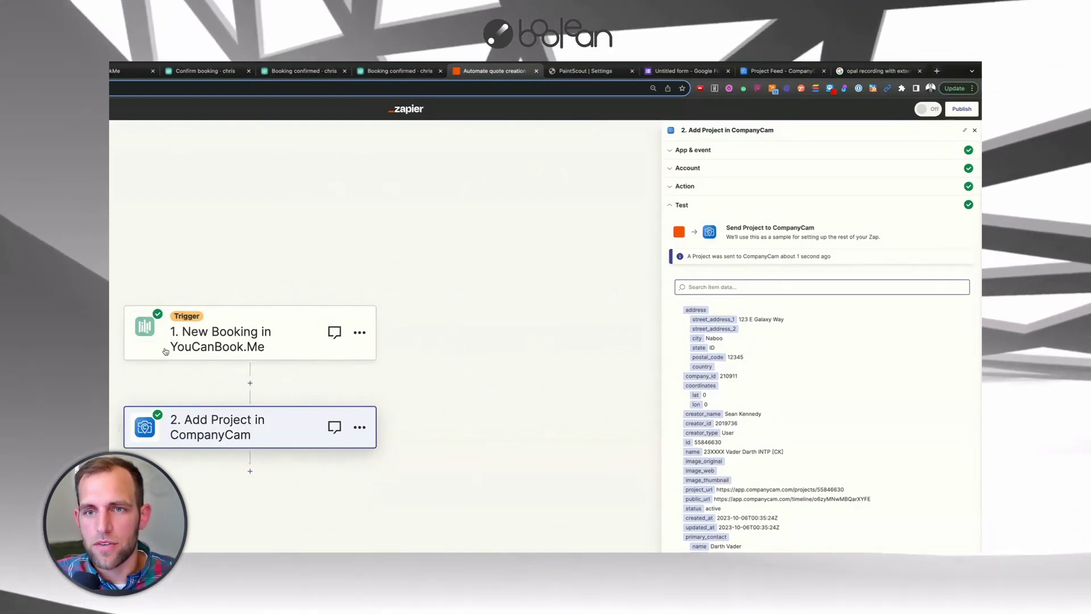
Step: In the CompanyCam Project Feed, search for the test booking's surname and open the new 23XXXX project
left_click(781, 71)
double_click(159, 138)
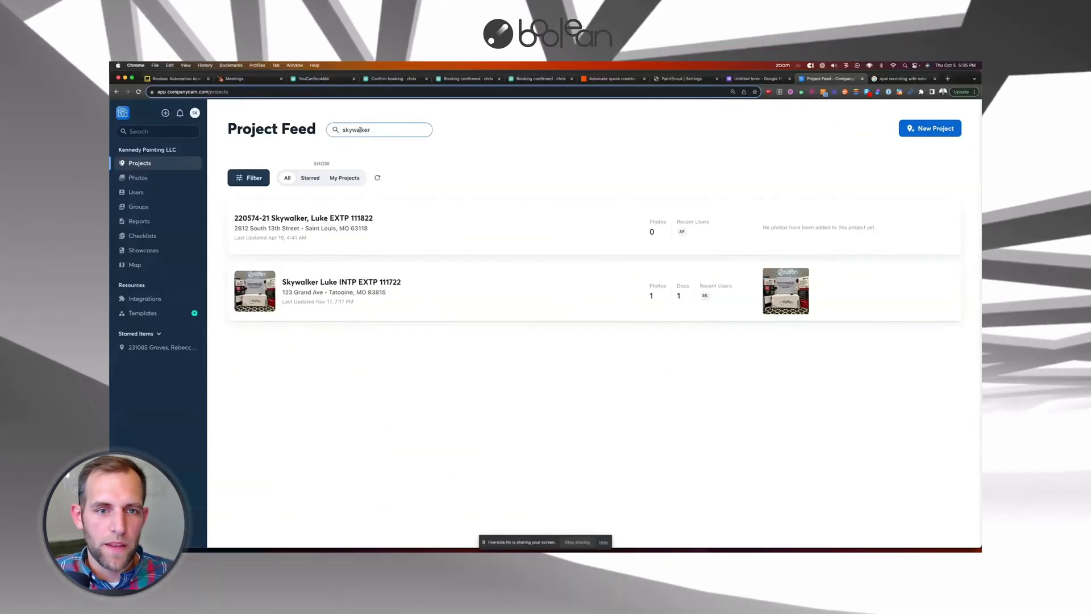
type("vader")
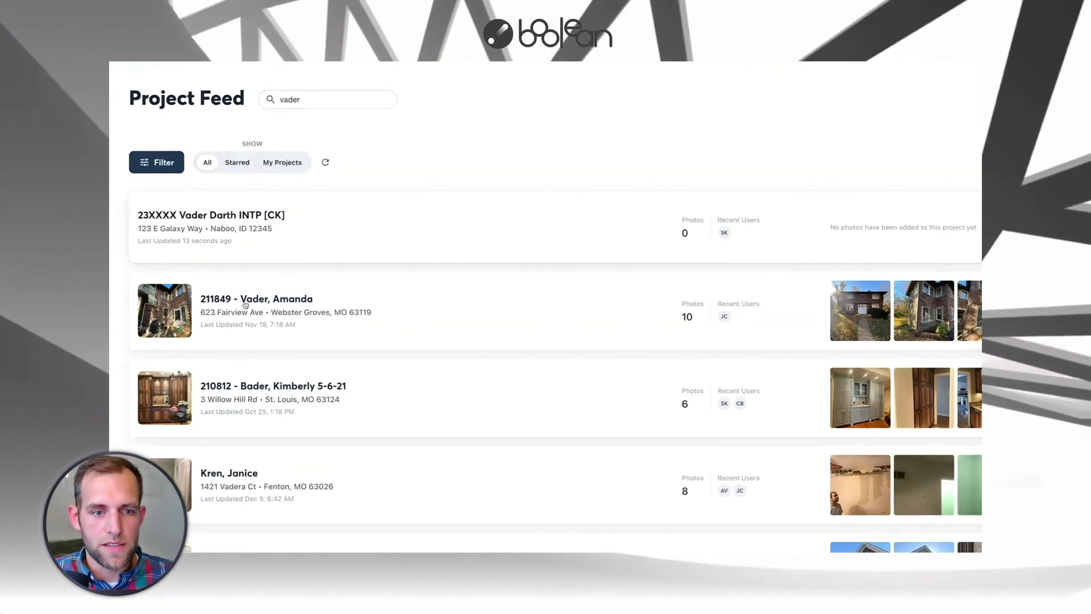
left_click(312, 219)
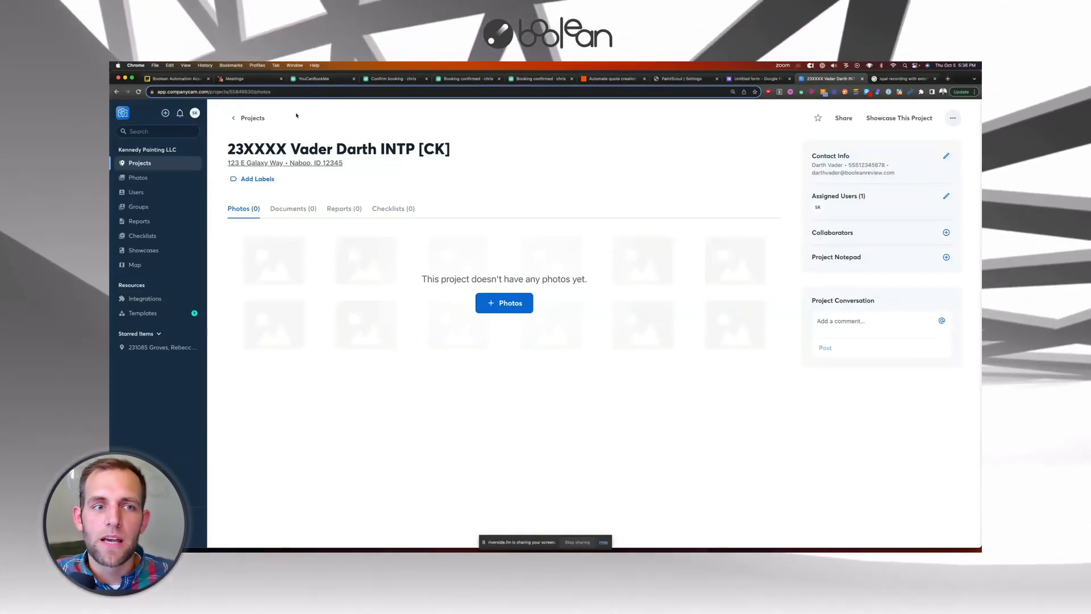
left_click(613, 81)
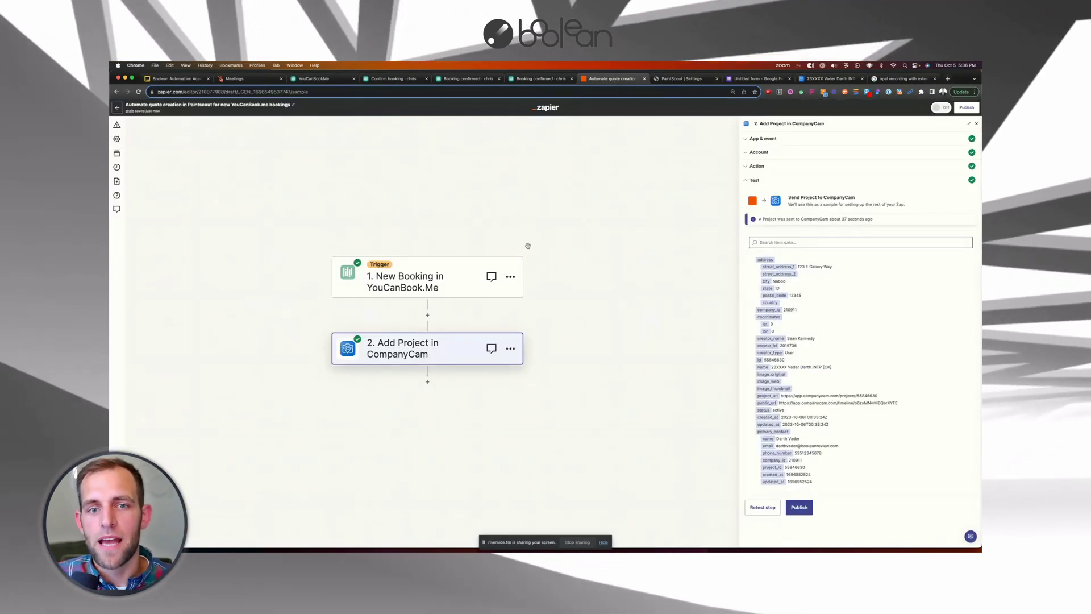
right_click(534, 395)
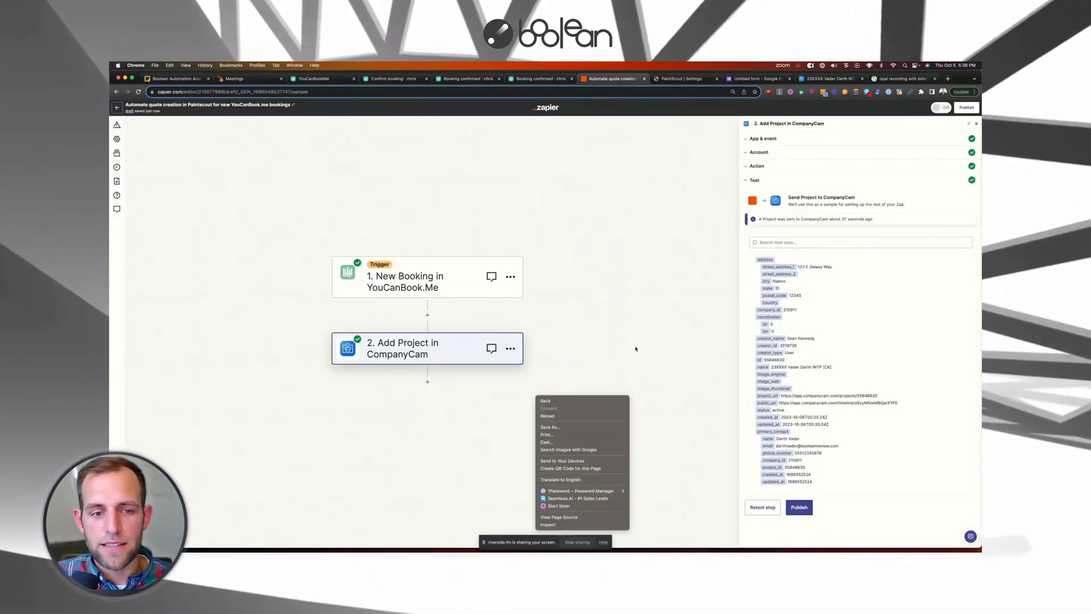
left_click_drag(630, 331, 686, 255)
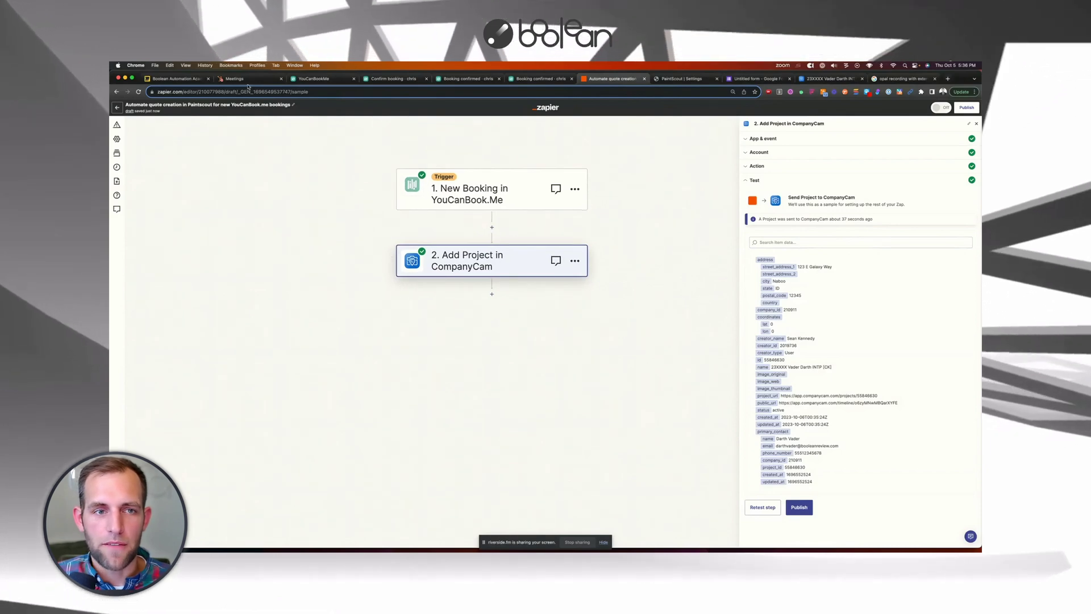
left_click(176, 79)
left_click_drag(360, 179, 433, 333)
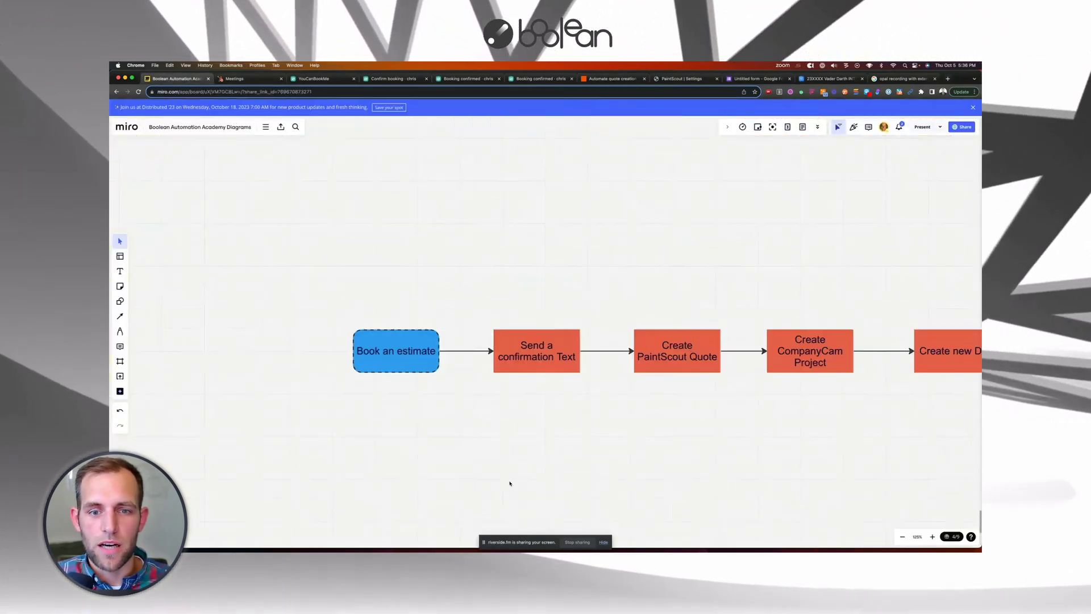
left_click_drag(509, 483, 341, 418)
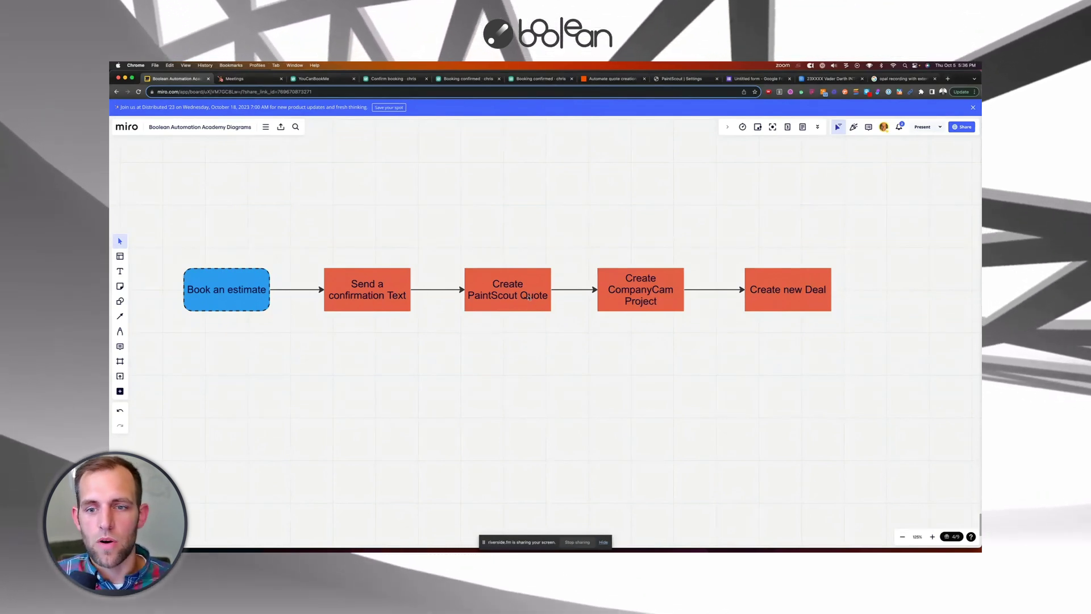
Step: Back in the zap editor, add PaintScout as step 3 after the CompanyCam step
left_click(610, 80)
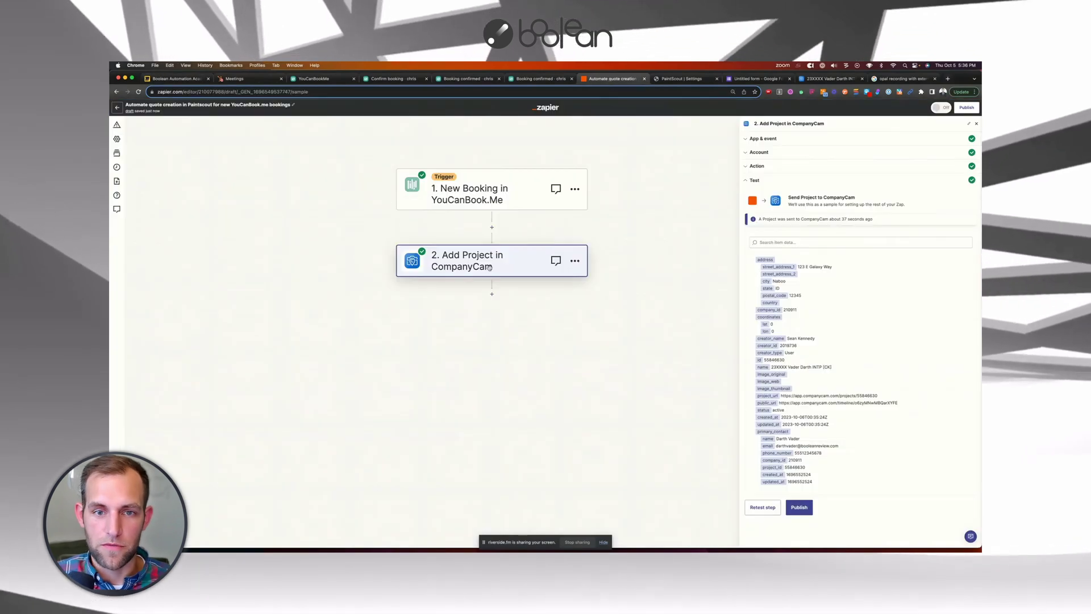
left_click(492, 296)
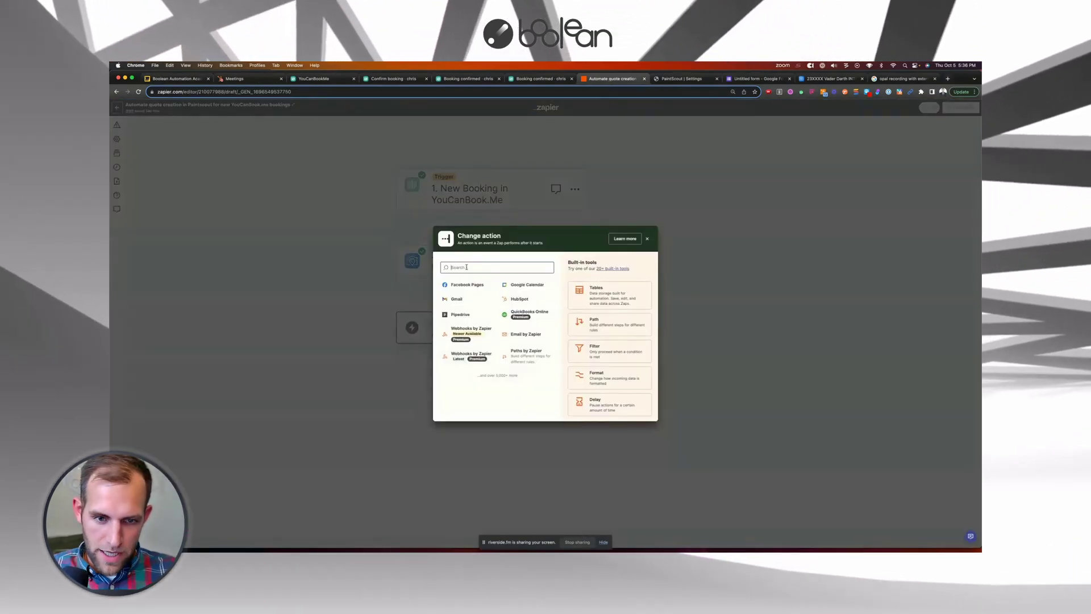
type("paintscout")
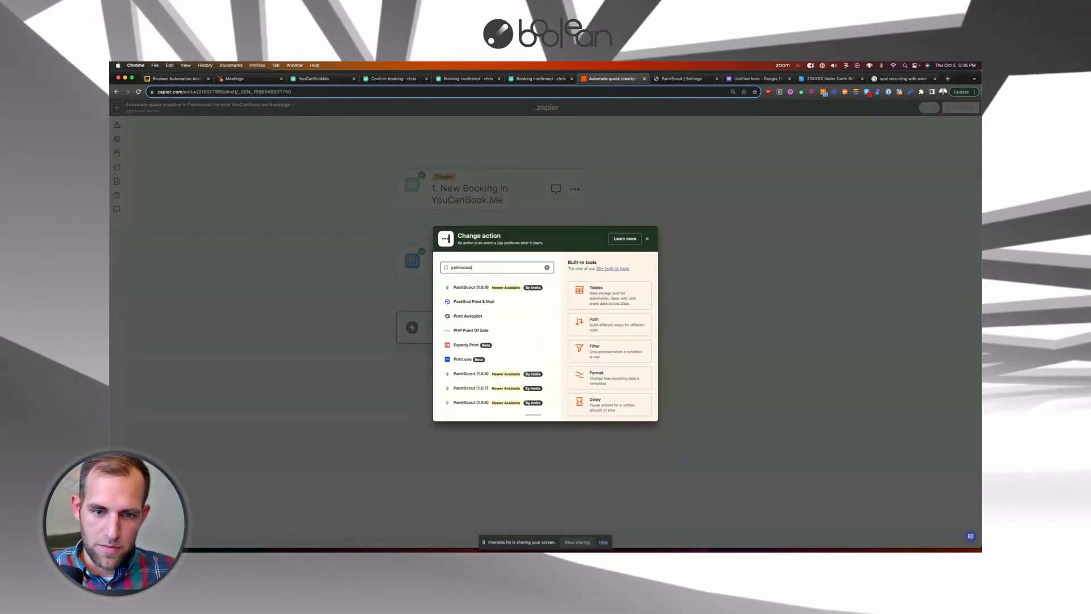
left_click(471, 388)
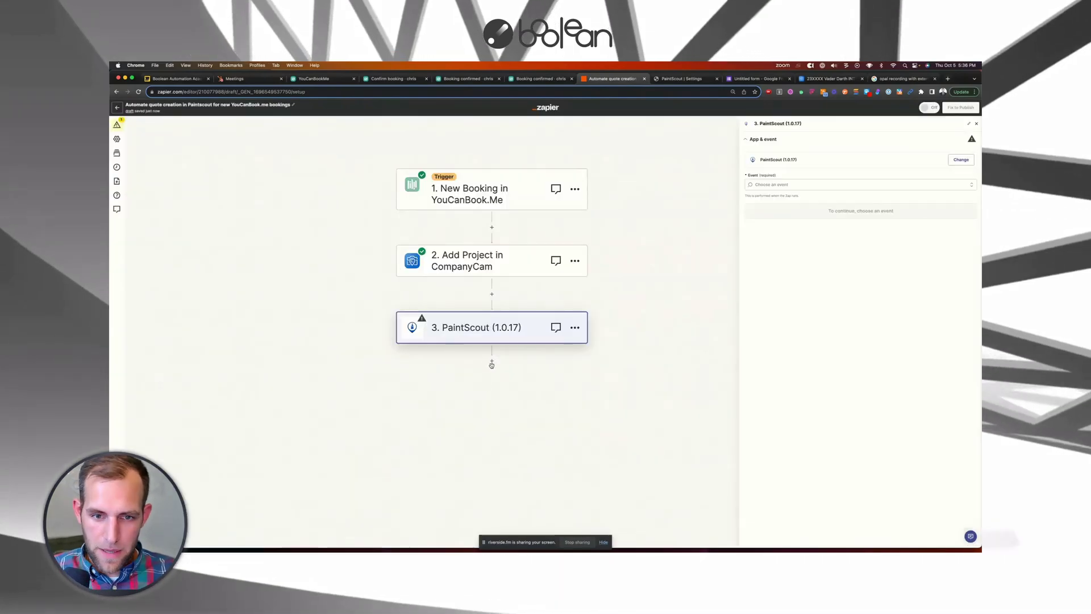
Step: Add Kixie as step 4 and HubSpot as step 5, leaving HubSpot's event unchosen
left_click(492, 362)
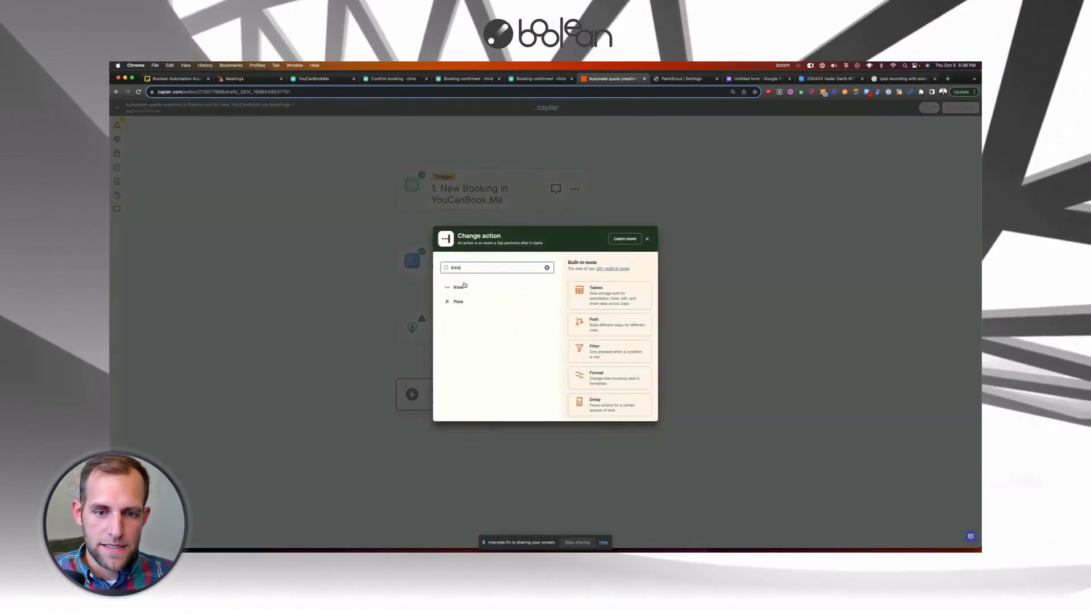
left_click(463, 285)
left_click(492, 428)
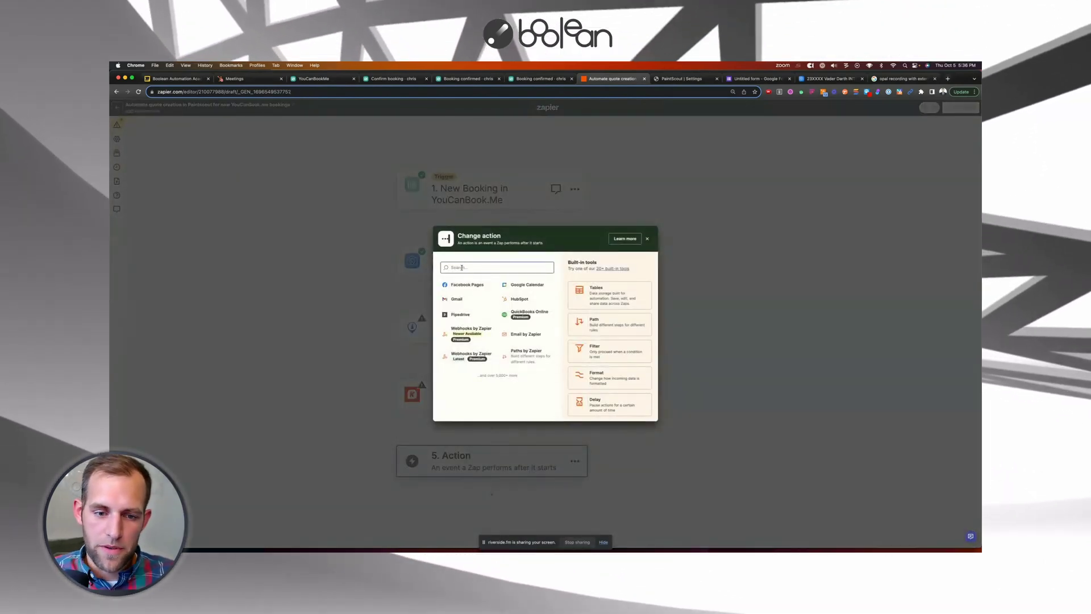
type("hubspot")
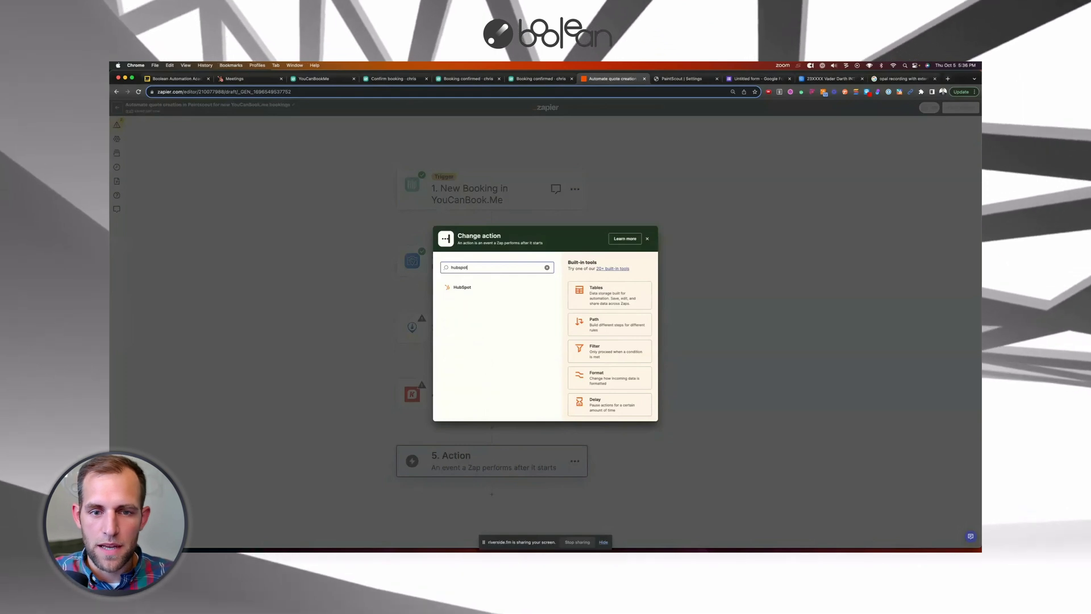
left_click(460, 287)
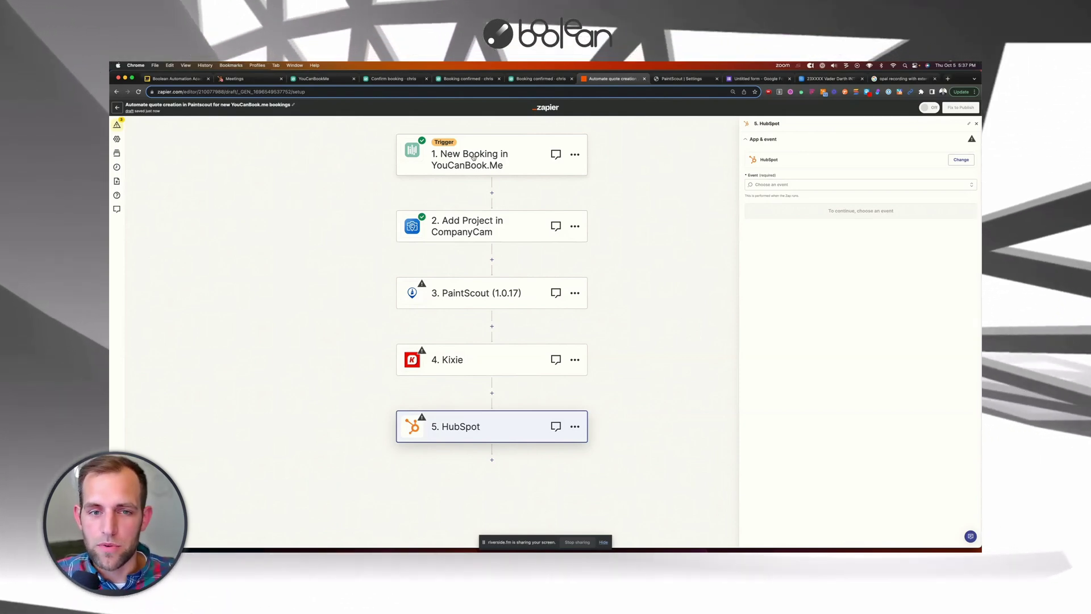
right_click(625, 172)
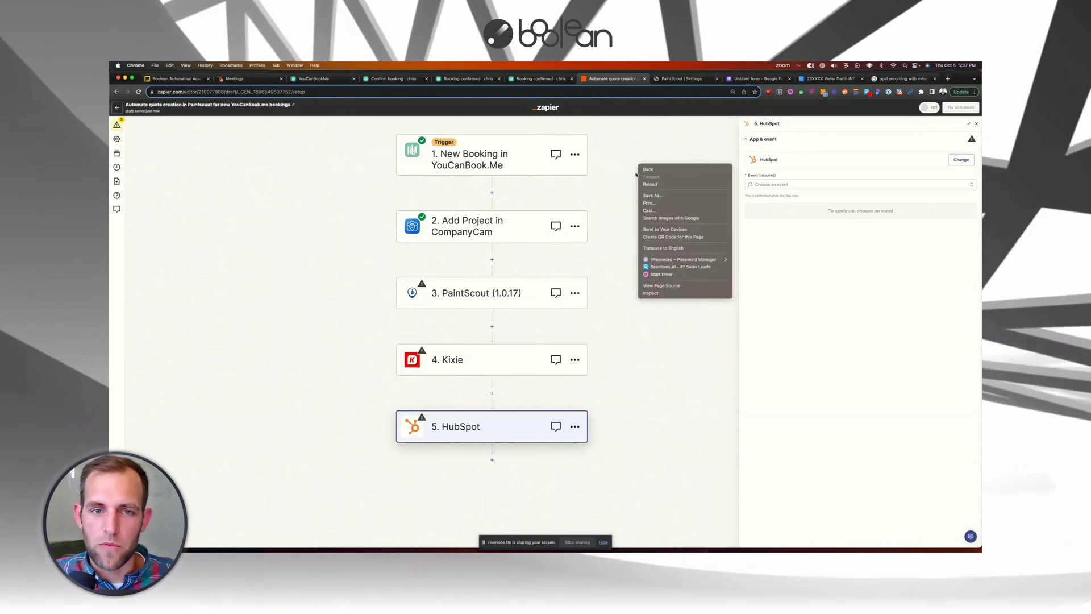
left_click(606, 175)
left_click_drag(606, 175, 605, 218)
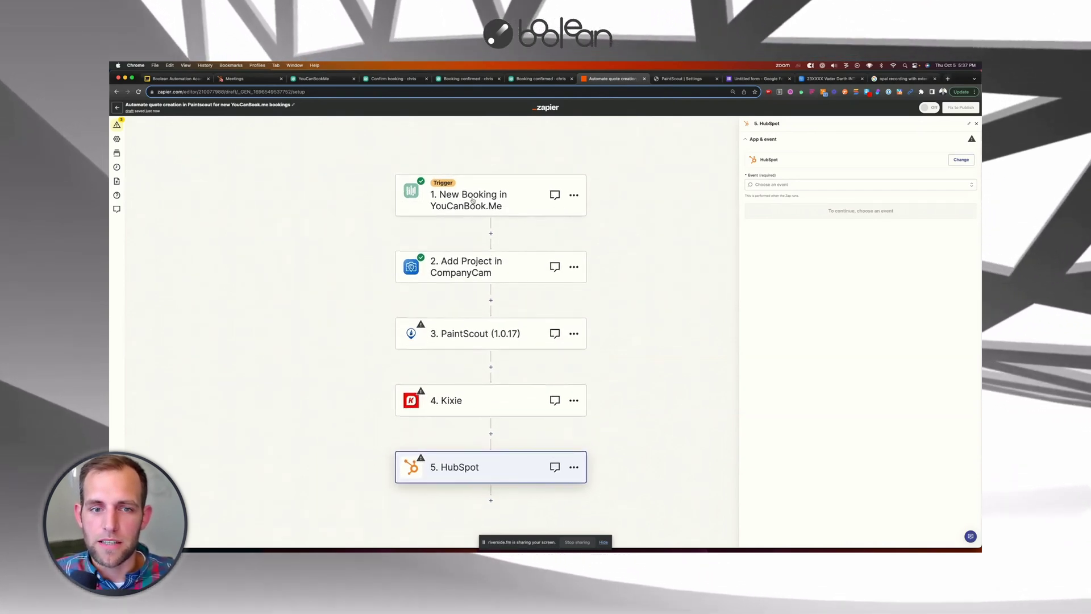